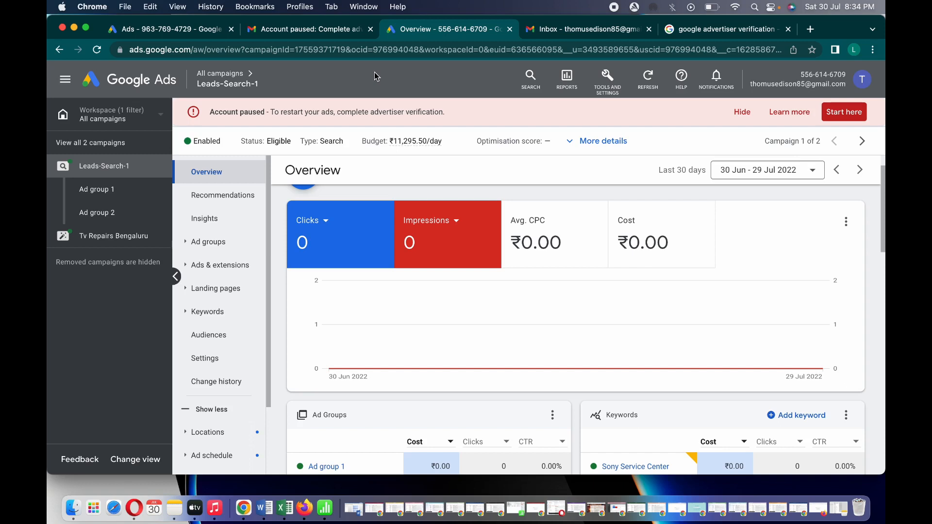
Read the Jul 28, 2022 'Account paused: Complete advertiser verification' email in Gmail
click(328, 30)
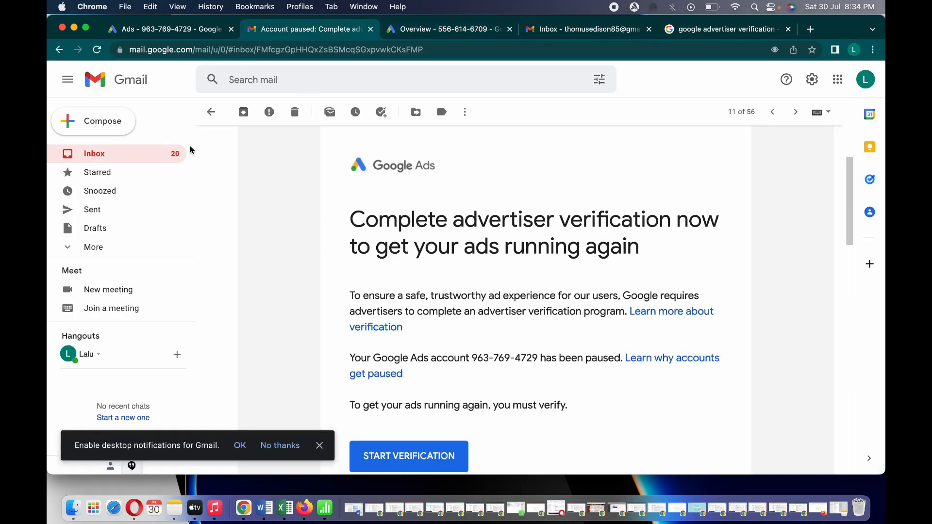
scroll(796, 174, up, 3)
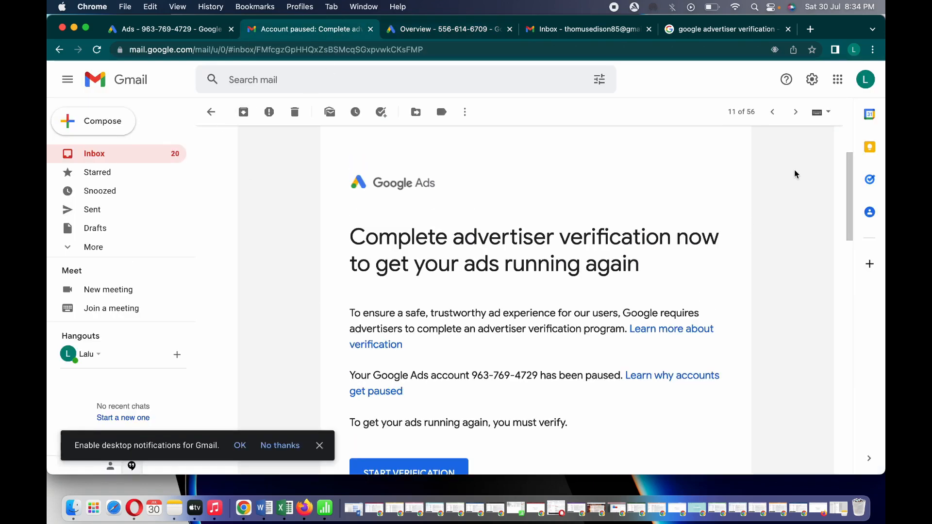
scroll(796, 174, up, 4)
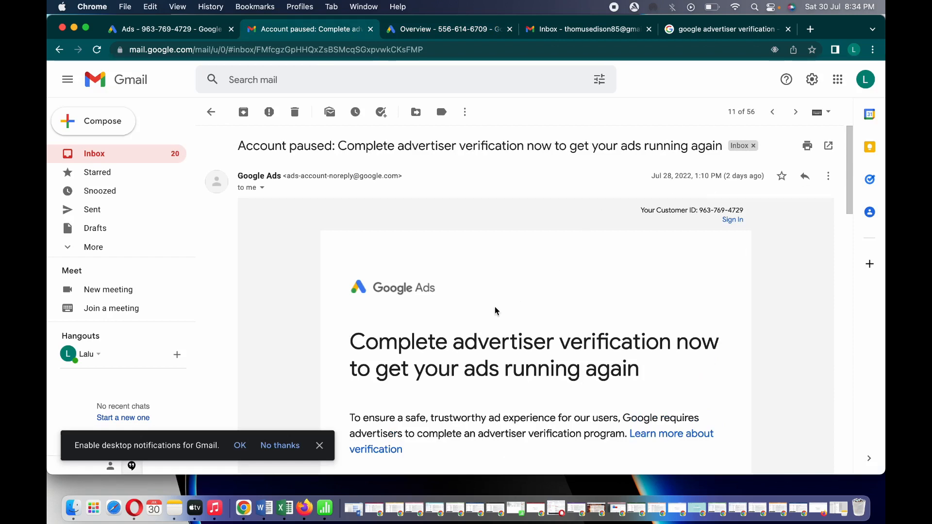
scroll(495, 307, down, 5)
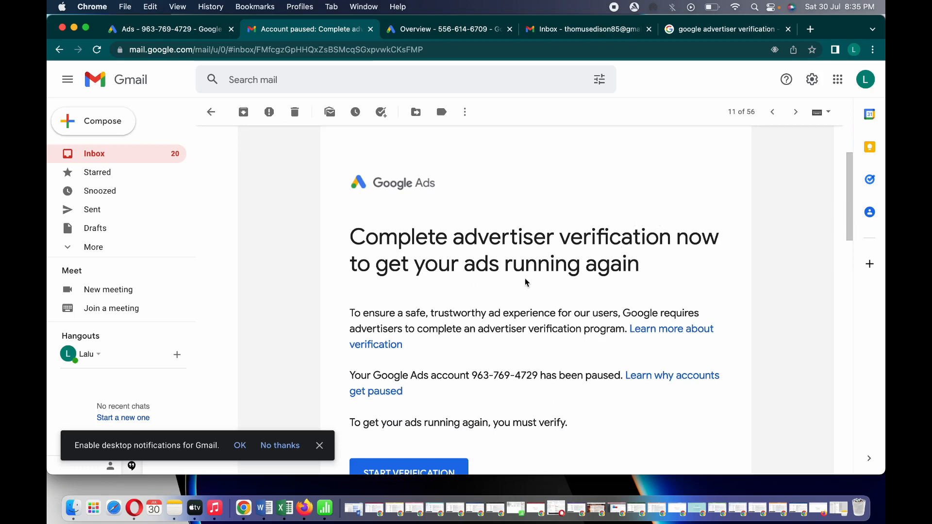
Review the couldn't-verify-business-operations and BOV Acknowledgement emails, returning to the top of the inbox
click(169, 156)
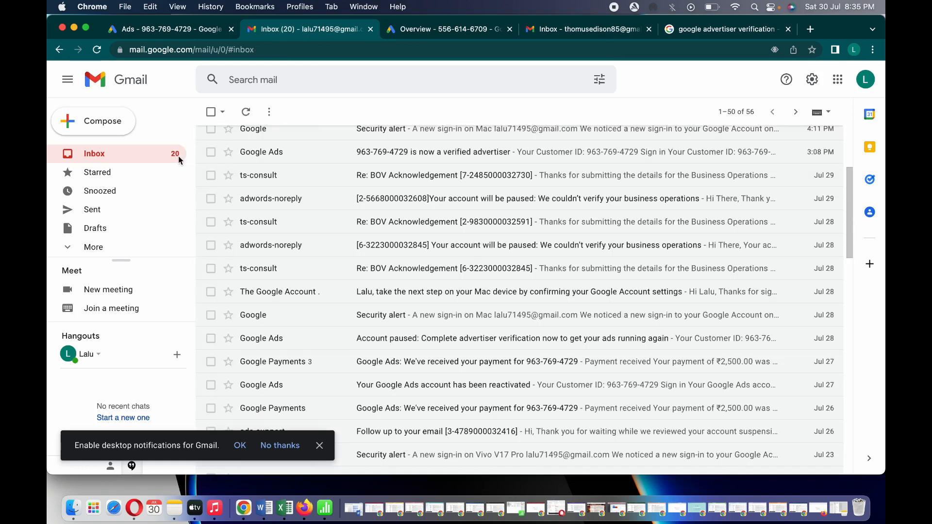
click(416, 208)
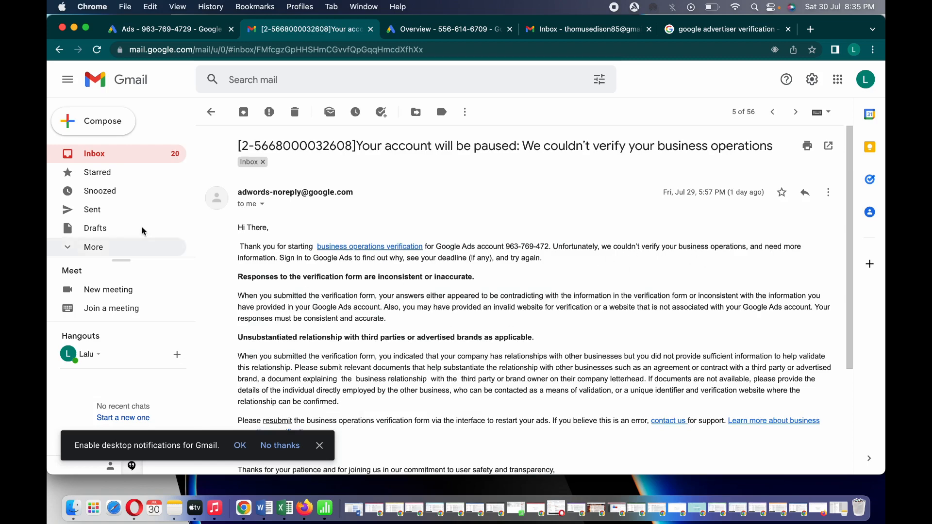
click(133, 158)
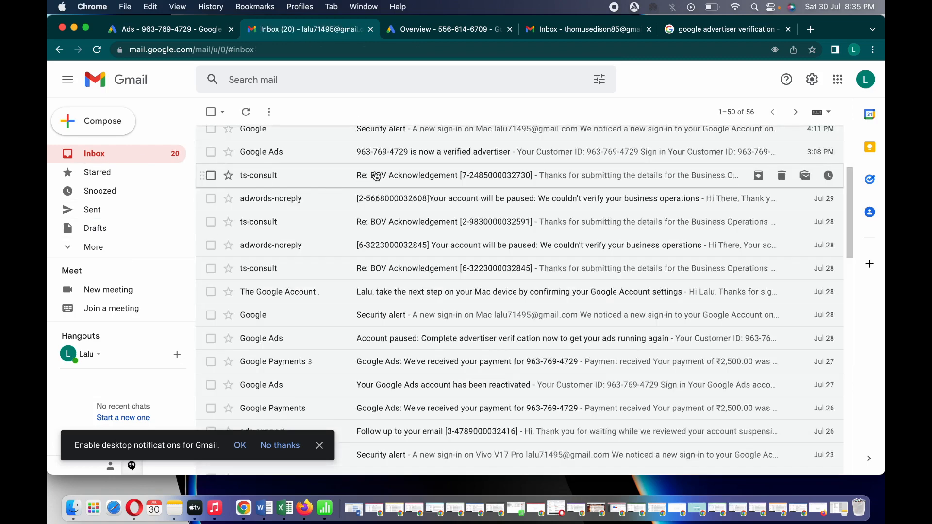
click(327, 213)
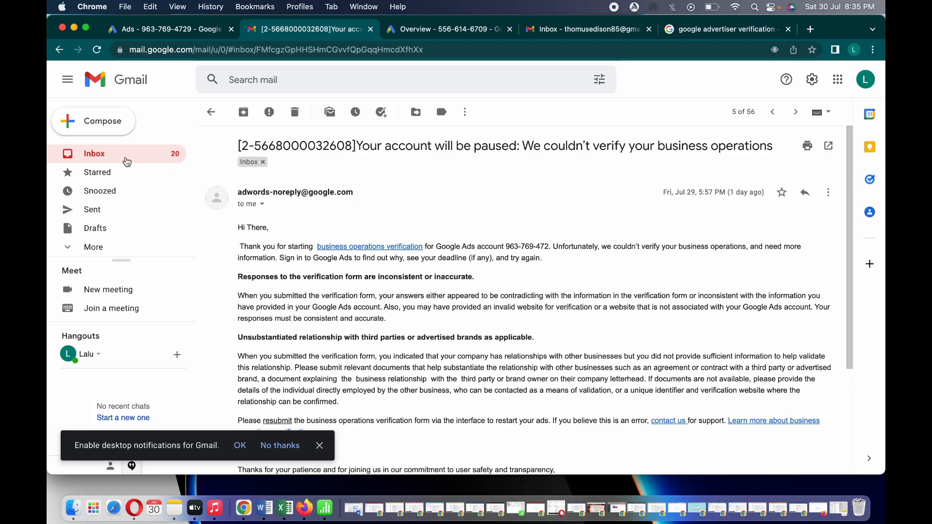
click(126, 158)
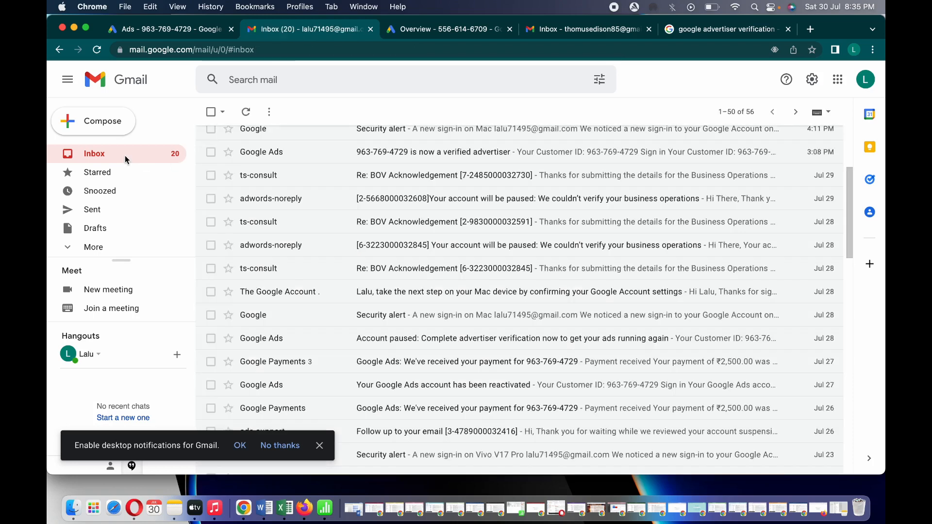
click(498, 173)
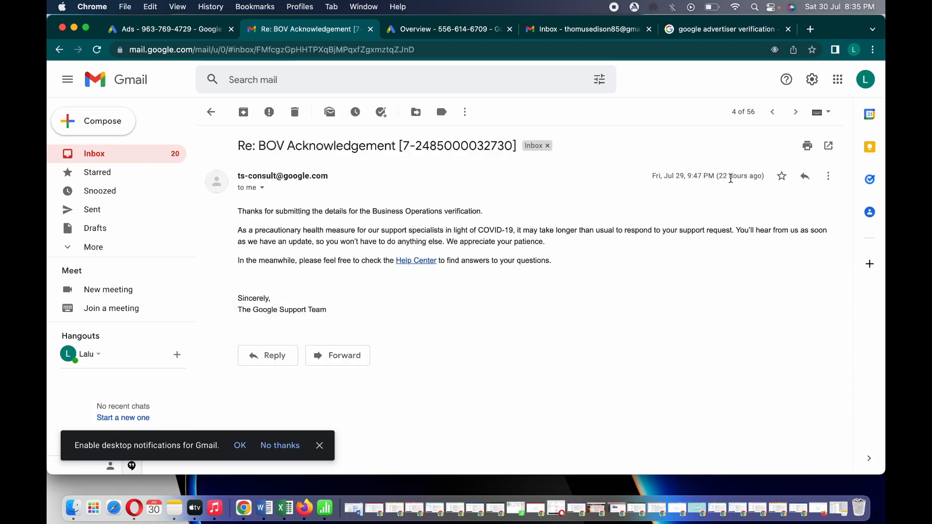
click(165, 155)
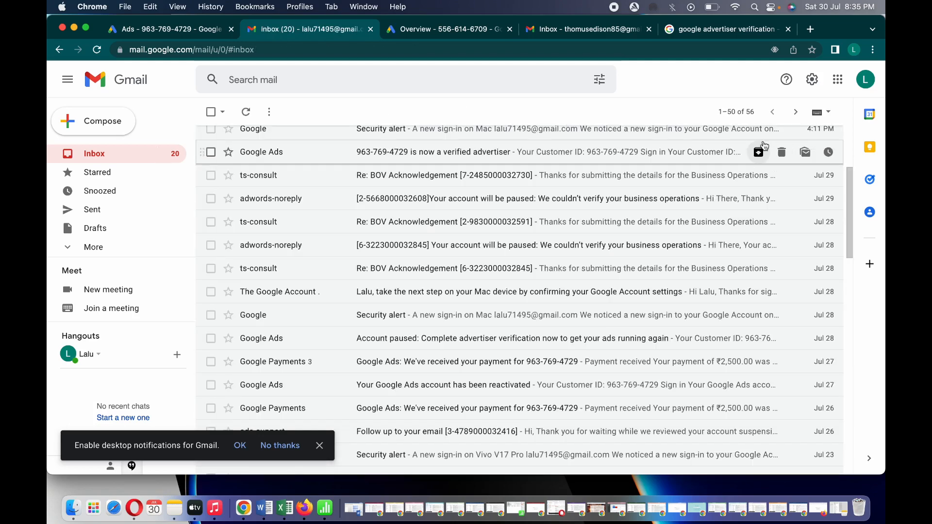
scroll(649, 243, up, 5)
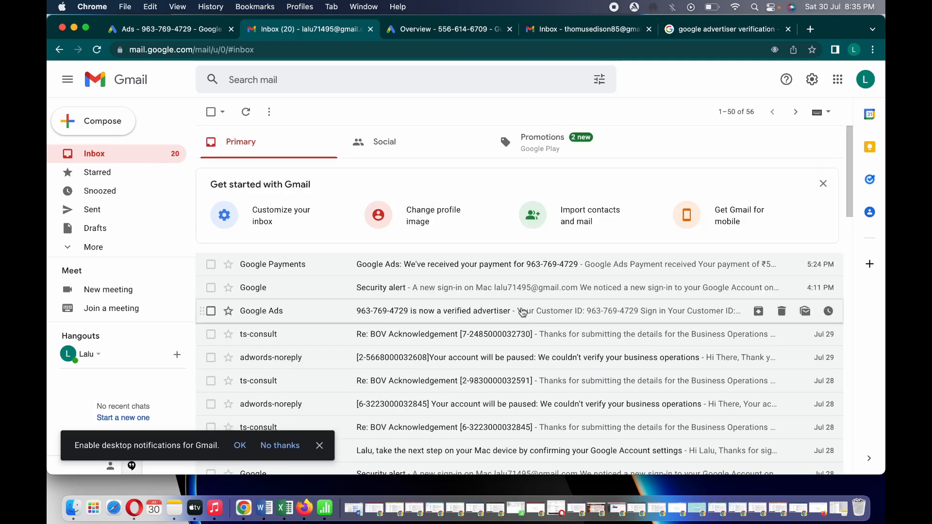
Read the 'is now a verified advertiser' email, then switch to the Google Ads tab showing Ad group 2's ads
click(519, 313)
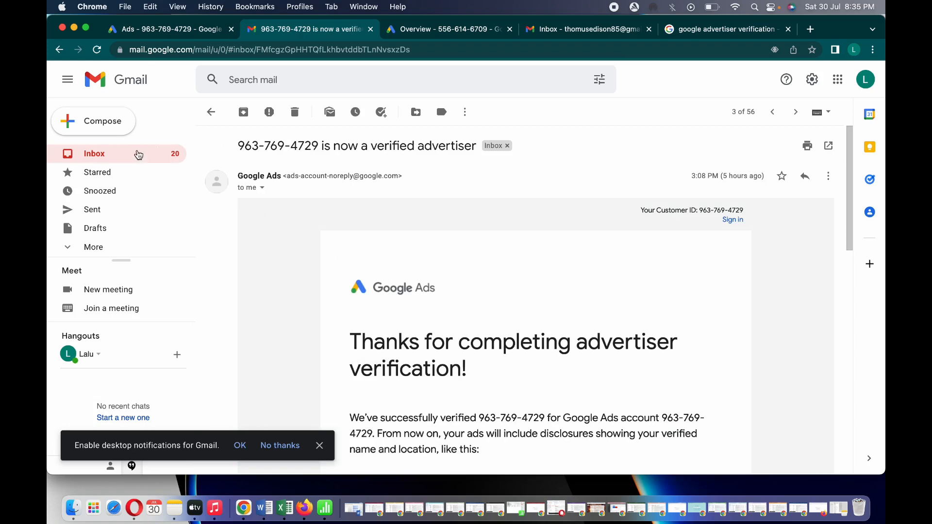
click(138, 154)
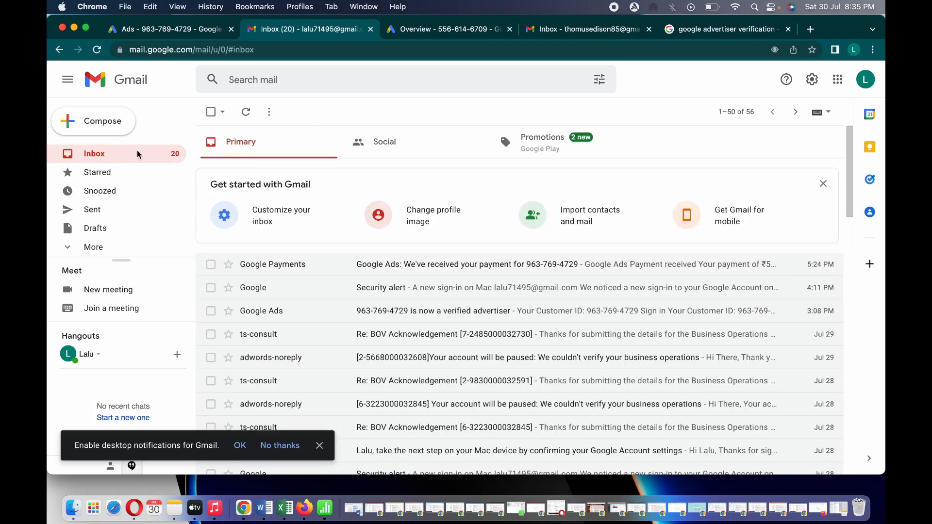
click(415, 320)
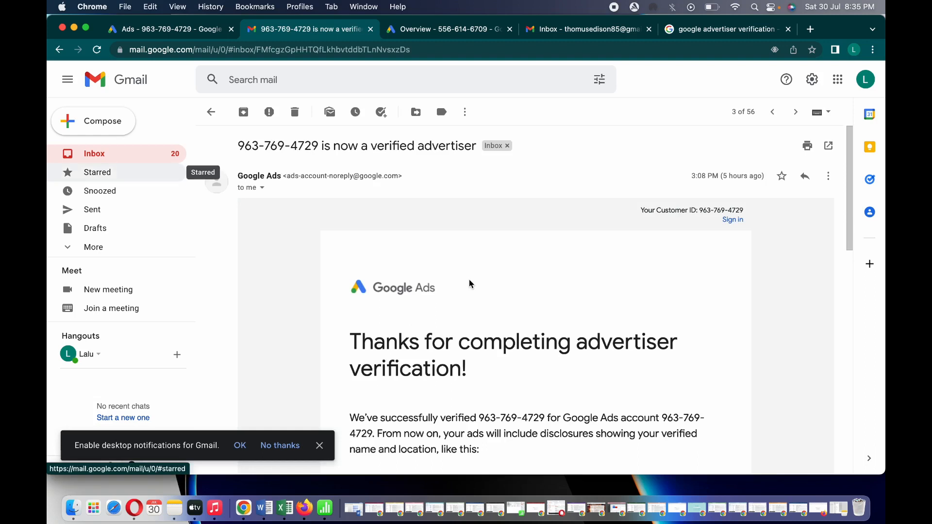
scroll(469, 284, down, 3)
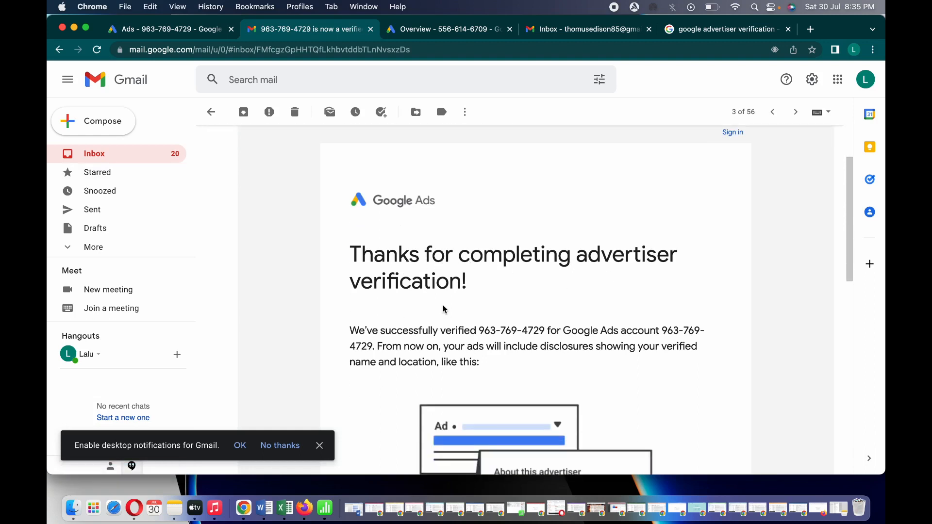
scroll(443, 309, down, 3)
scroll(444, 309, down, 3)
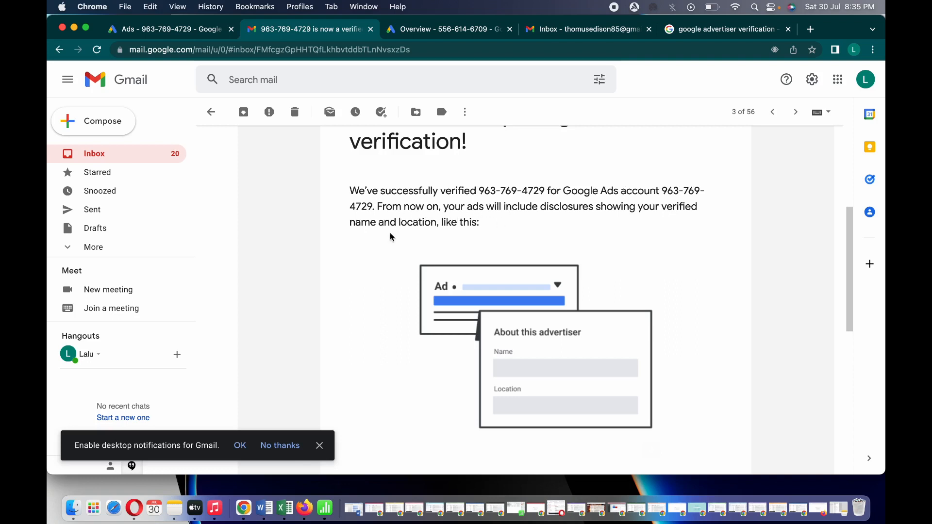
scroll(444, 237, down, 2)
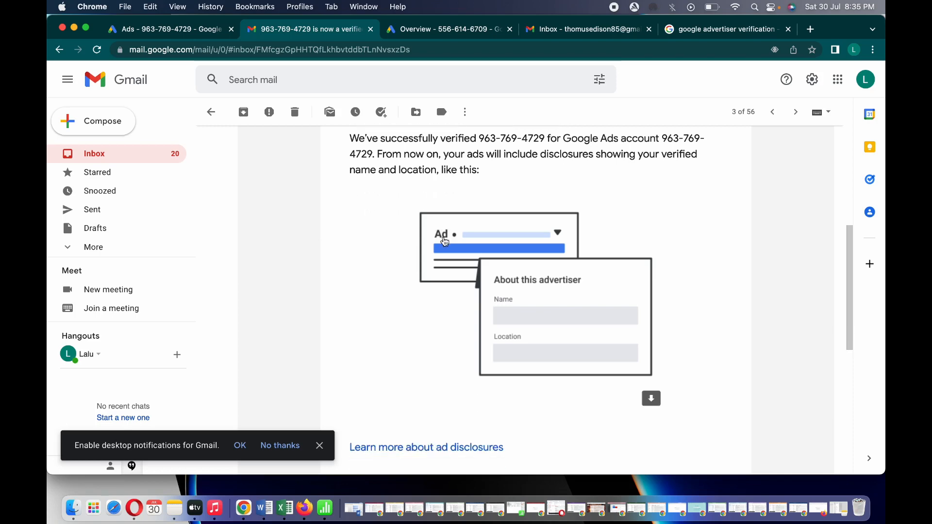
click(117, 153)
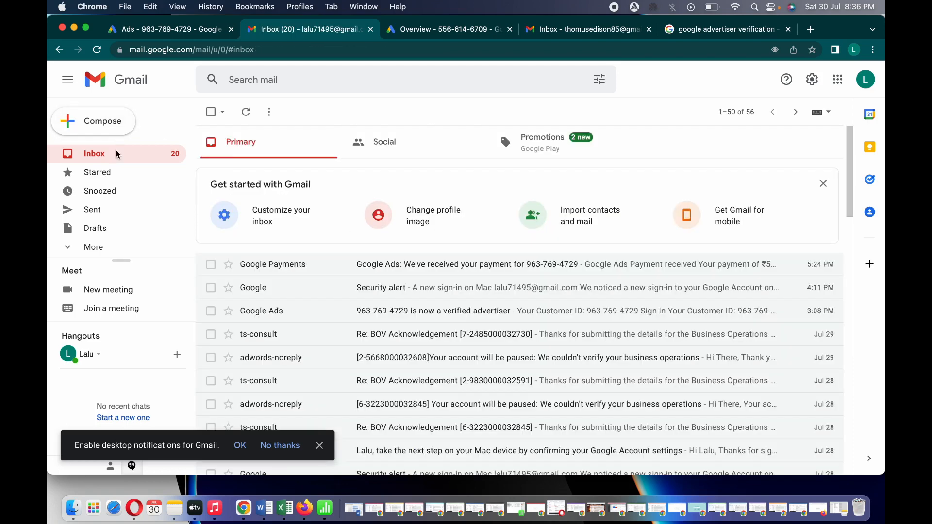
click(168, 34)
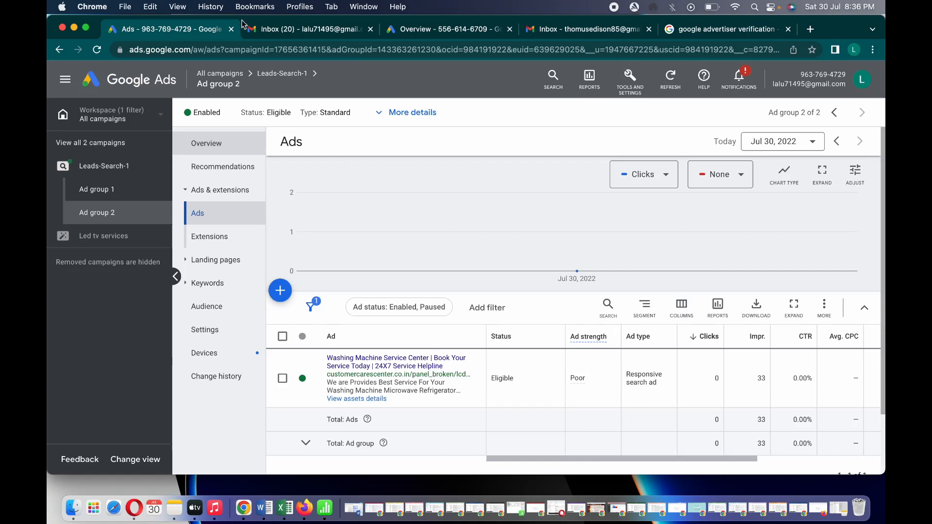
Confirm in notifications that the verified account is unsuspended, comparing it with the still-paused account
click(740, 80)
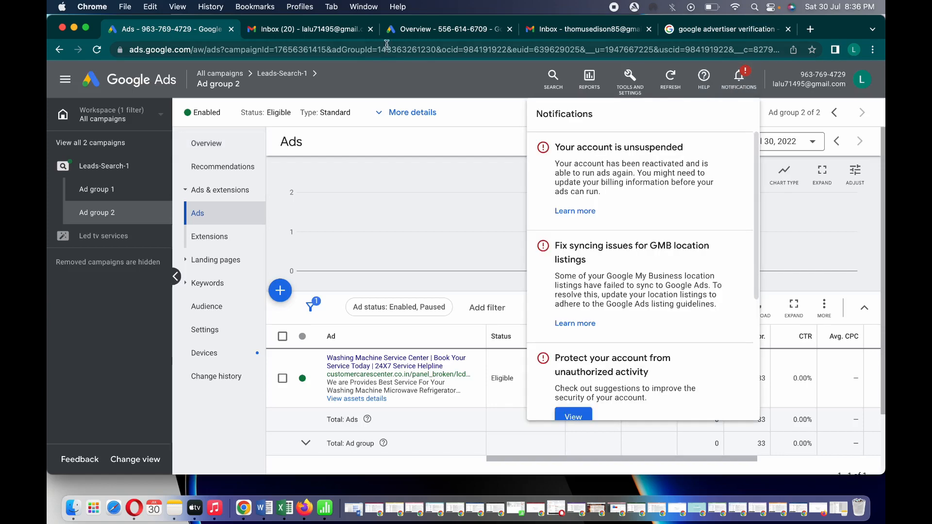
click(418, 26)
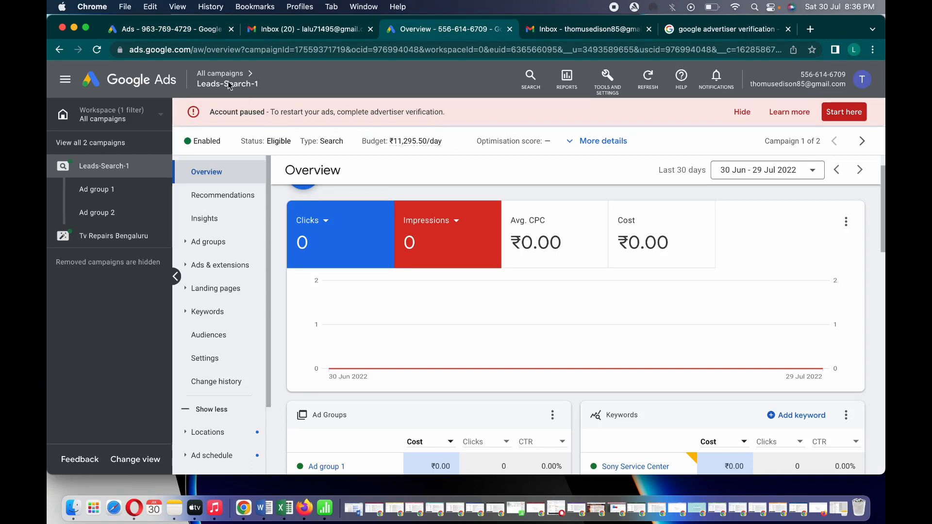
click(190, 29)
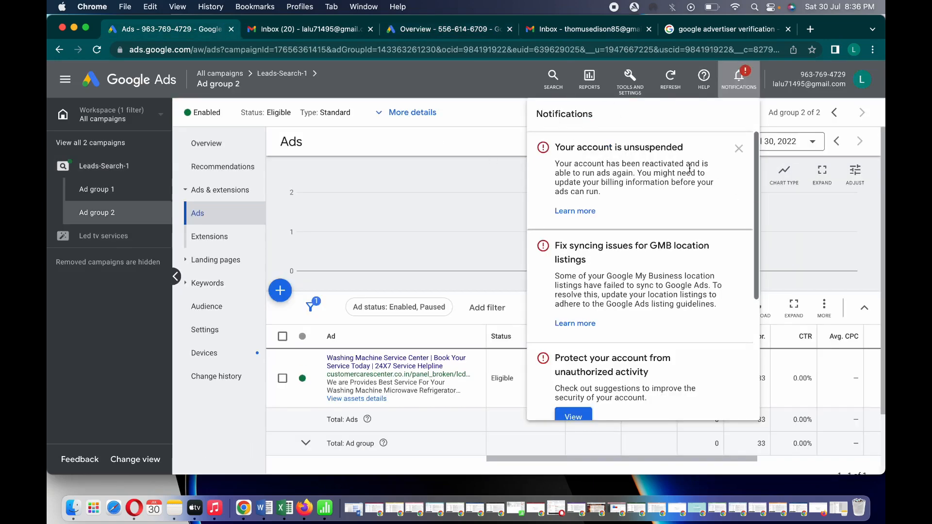
click(455, 99)
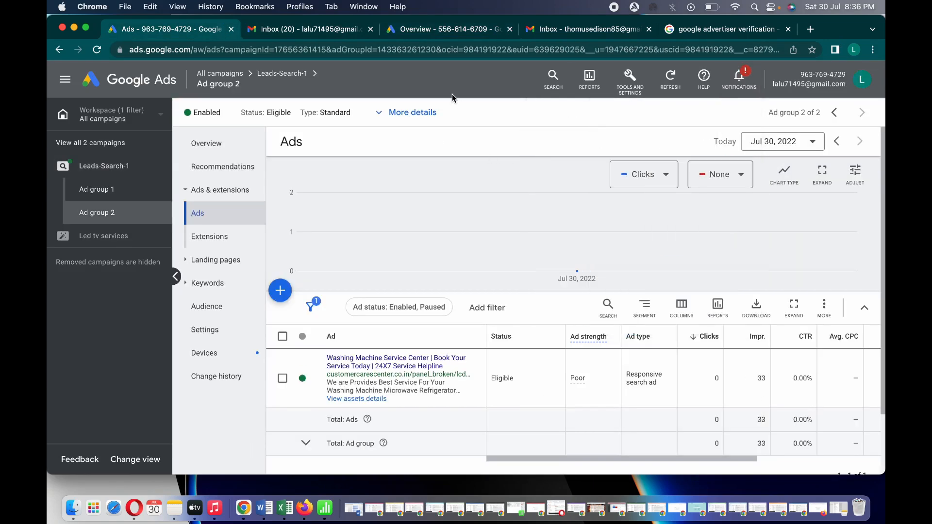
click(629, 91)
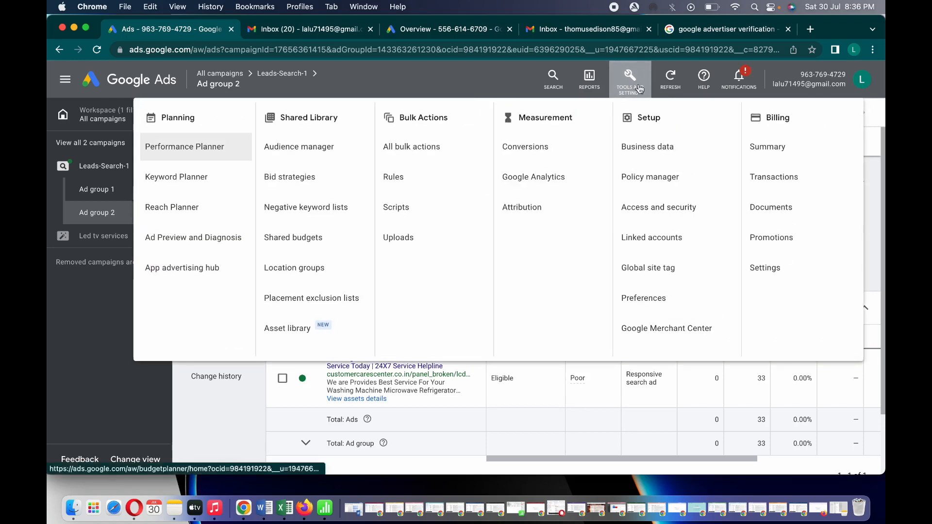
Check the verified account's billing settings showing organization and business operations Verified, then switch to the paused account
click(761, 263)
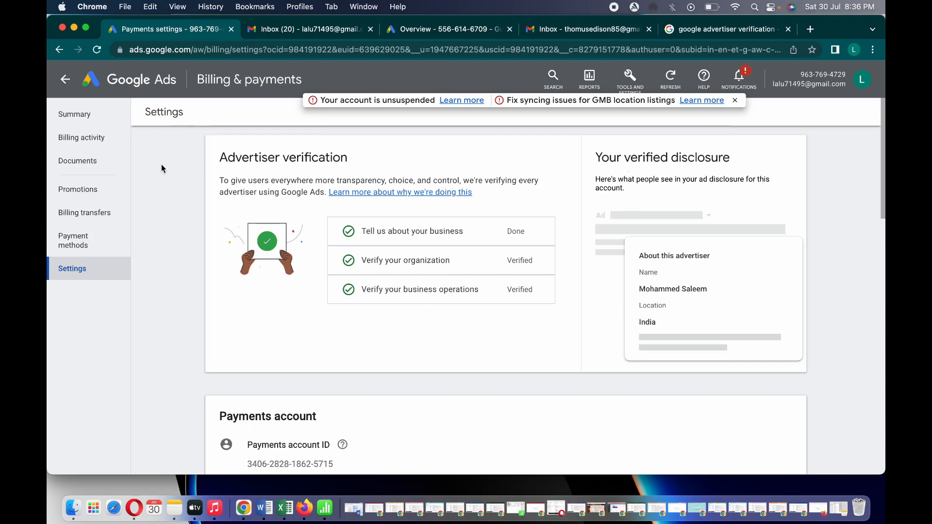
click(321, 22)
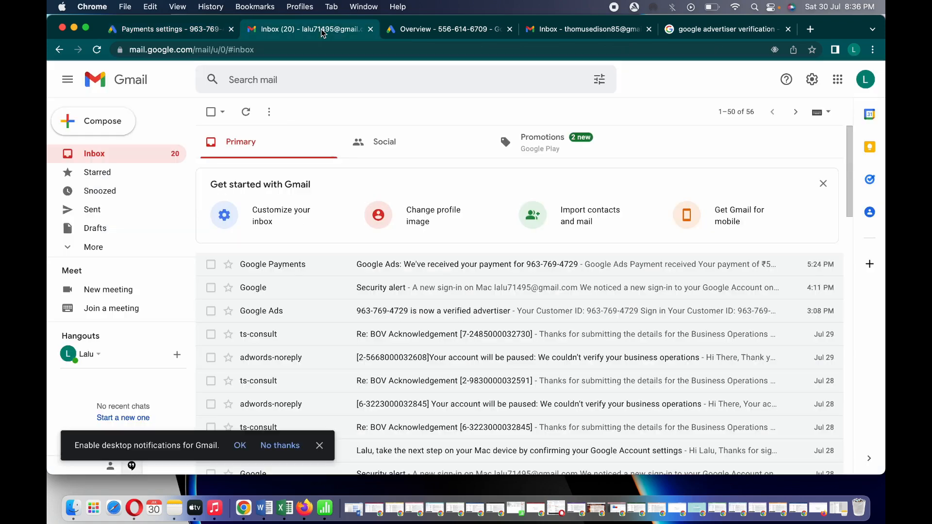
click(438, 312)
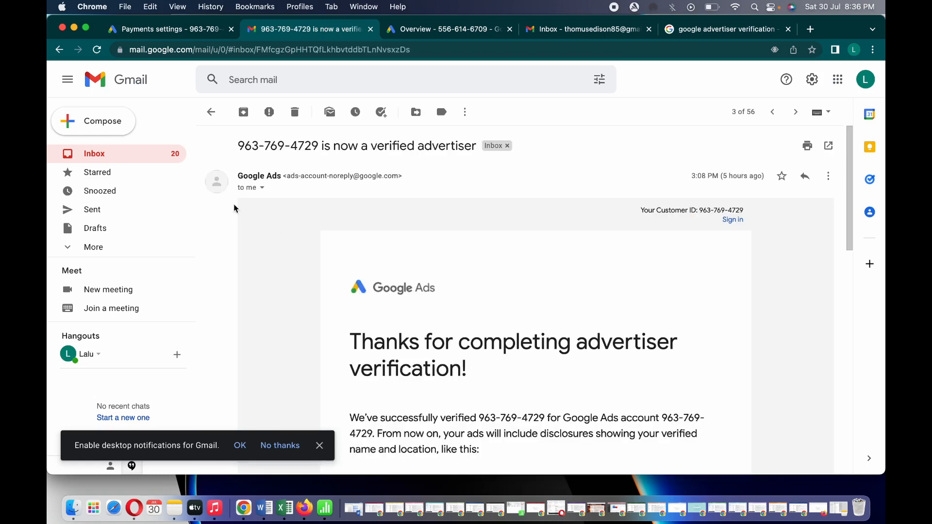
click(181, 30)
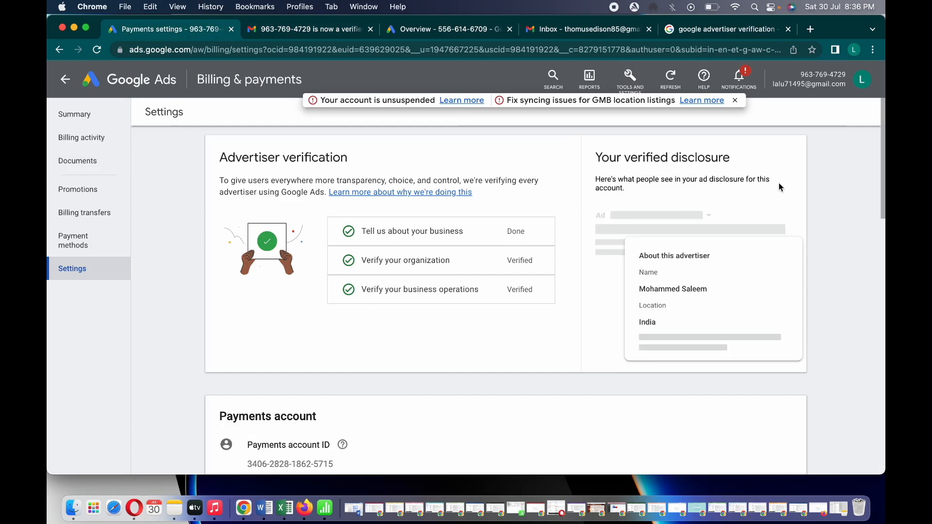
click(411, 31)
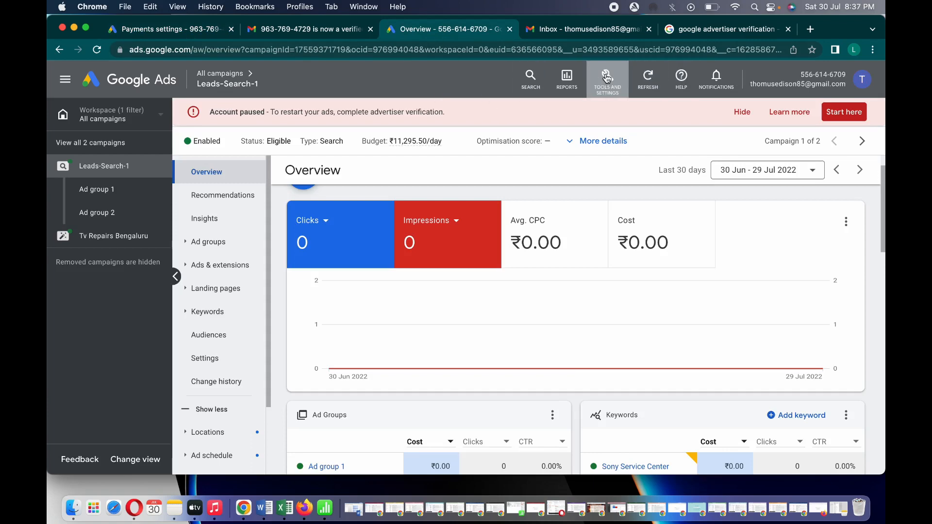
Review the paused account's billing settings, then view its billing summary with ₹1,642.18 available
click(607, 78)
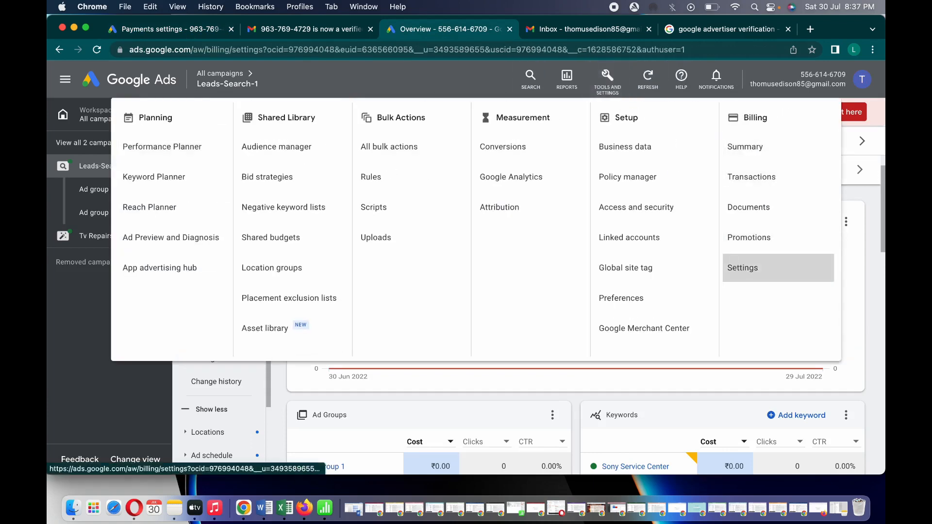
click(736, 267)
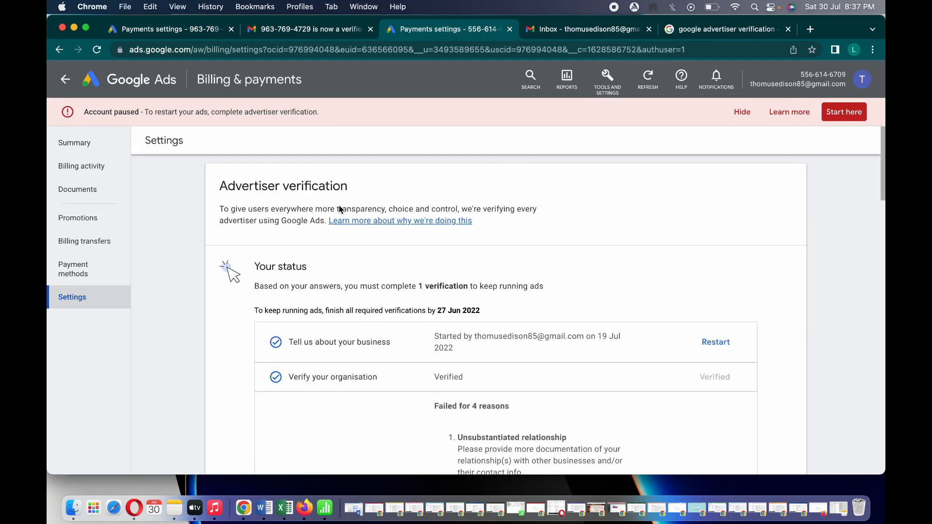
scroll(648, 225, down, 1)
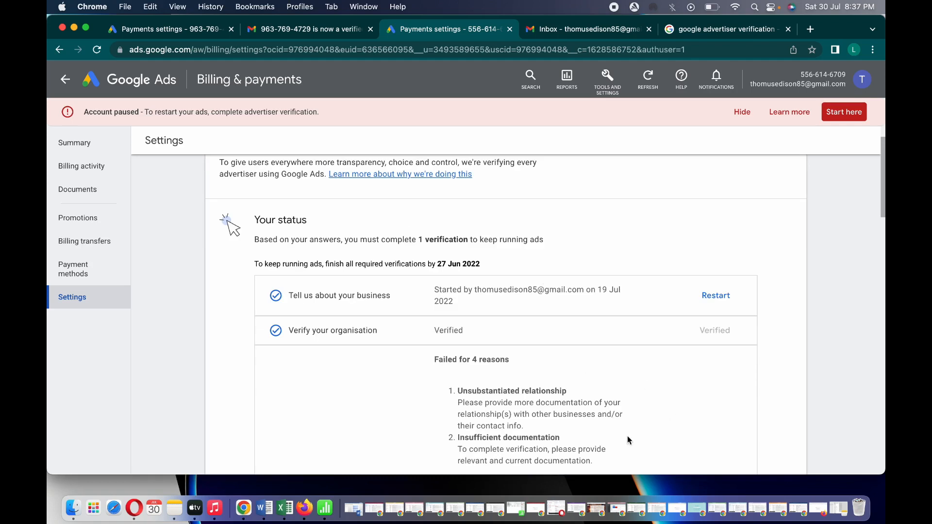
scroll(581, 347, down, 3)
scroll(581, 347, down, 1)
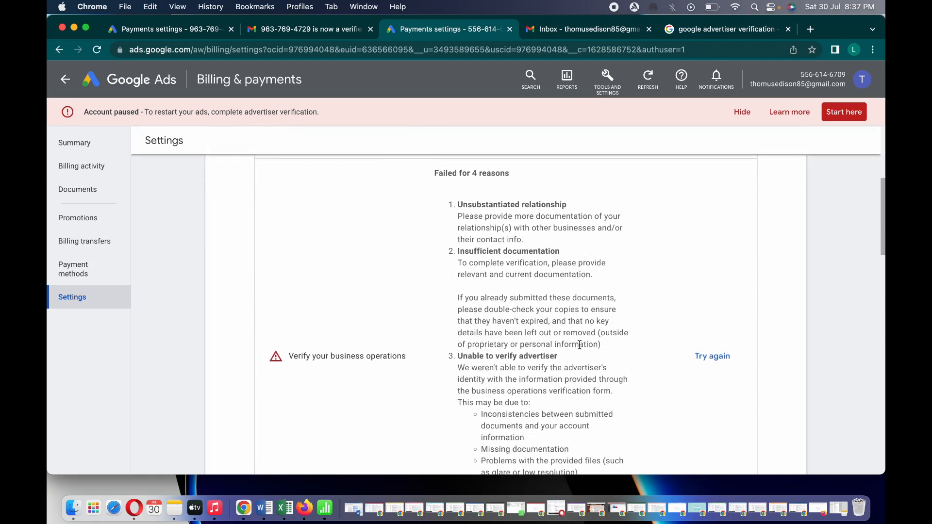
scroll(580, 348, up, 4)
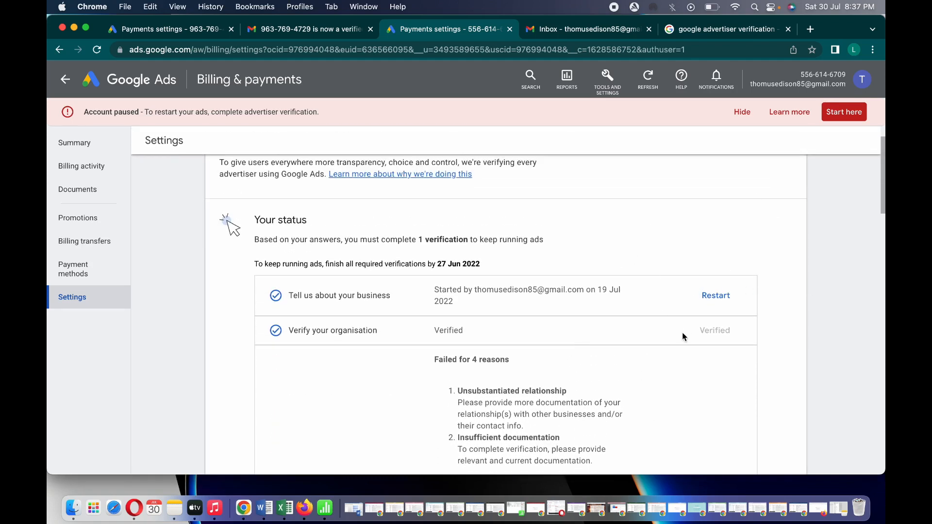
click(94, 147)
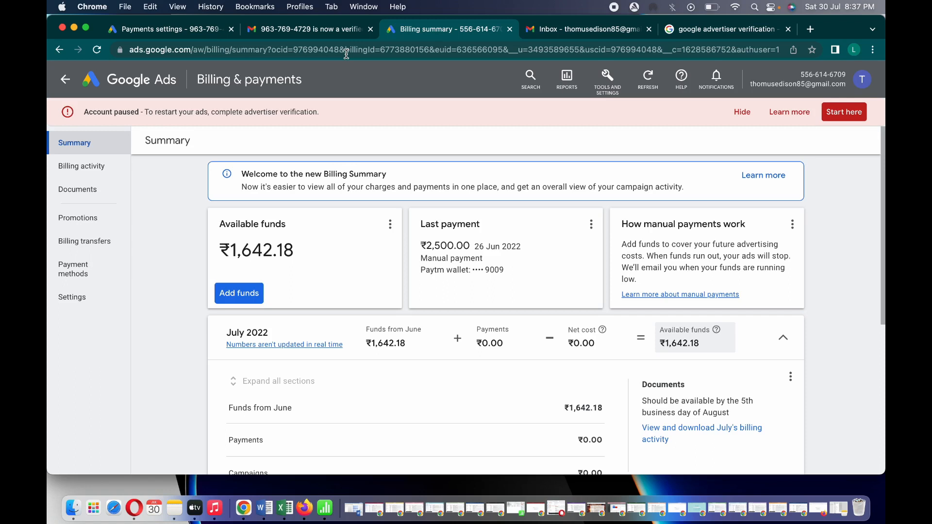
Glance at the verified-advertiser email, then return to the paused account's billing summary
click(330, 33)
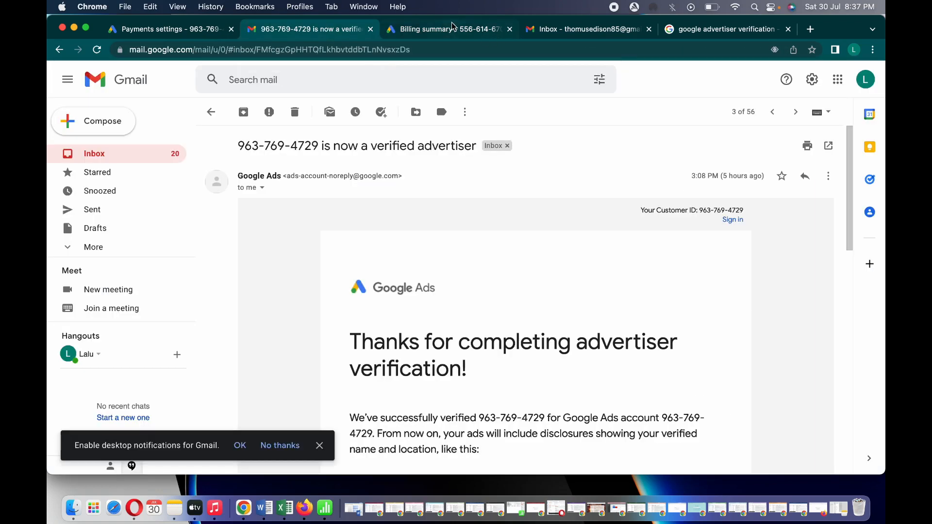
click(141, 154)
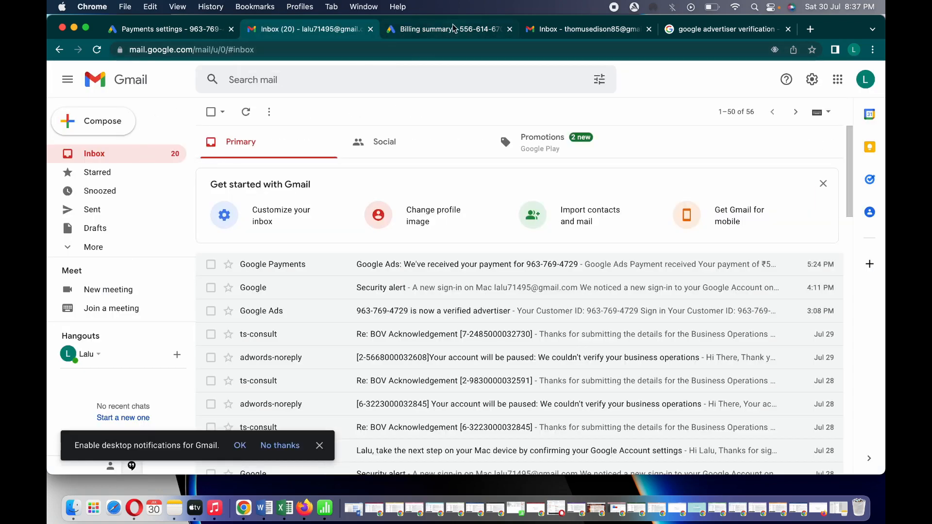
click(453, 29)
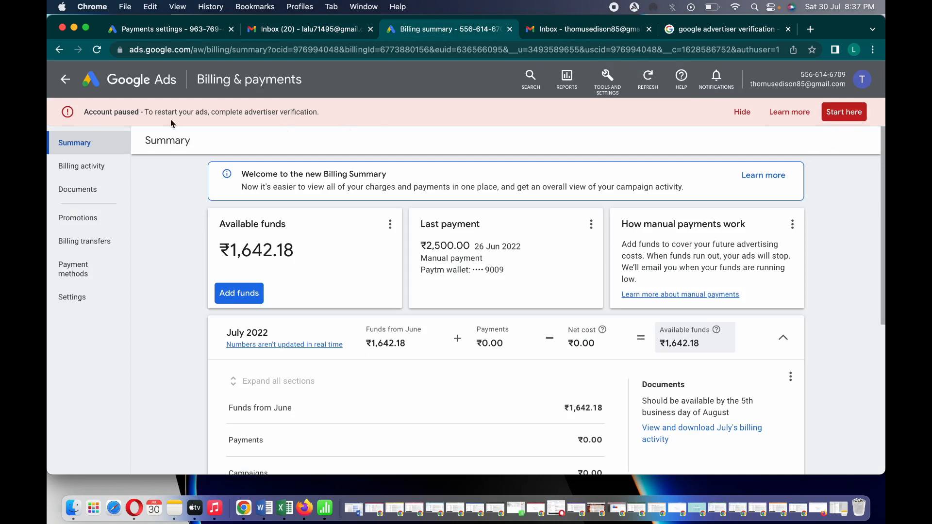
Open the advertiser verification status showing business operations failed for 4 reasons
click(845, 112)
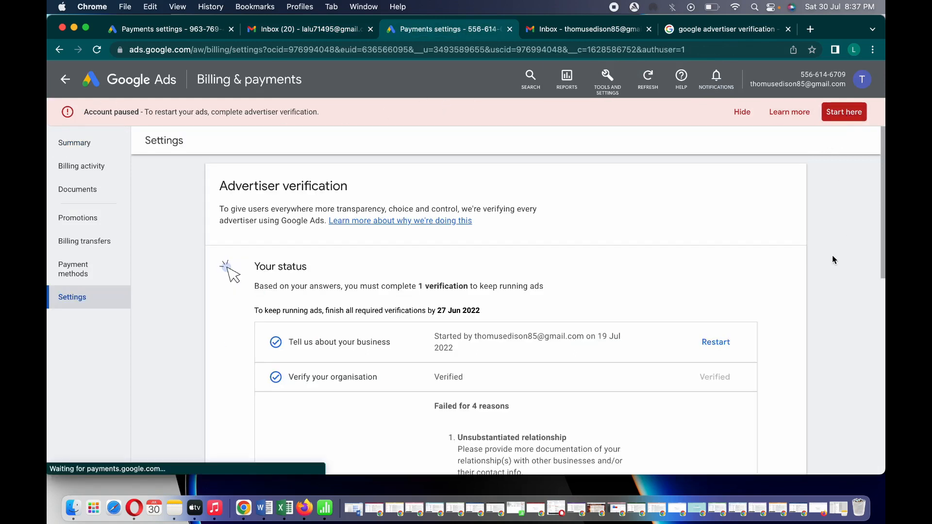
scroll(834, 260, down, 5)
scroll(833, 260, down, 10)
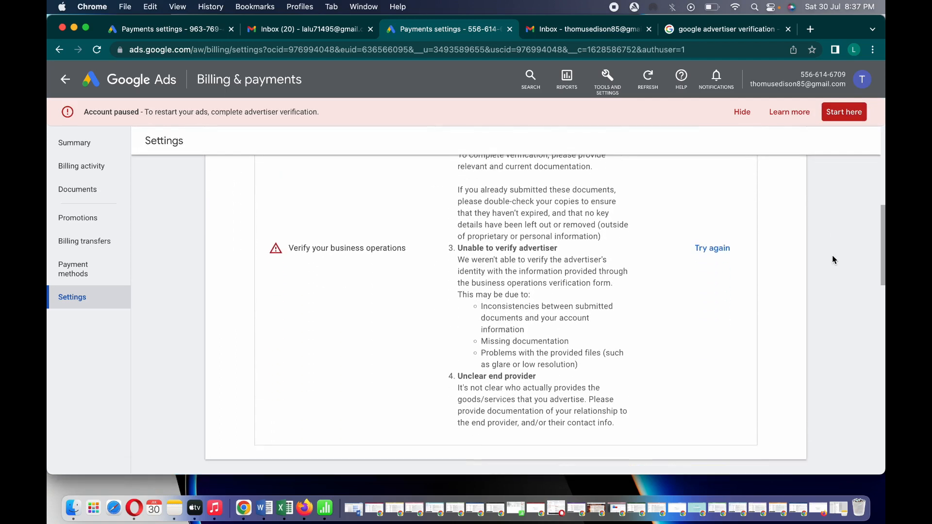
scroll(834, 259, down, 5)
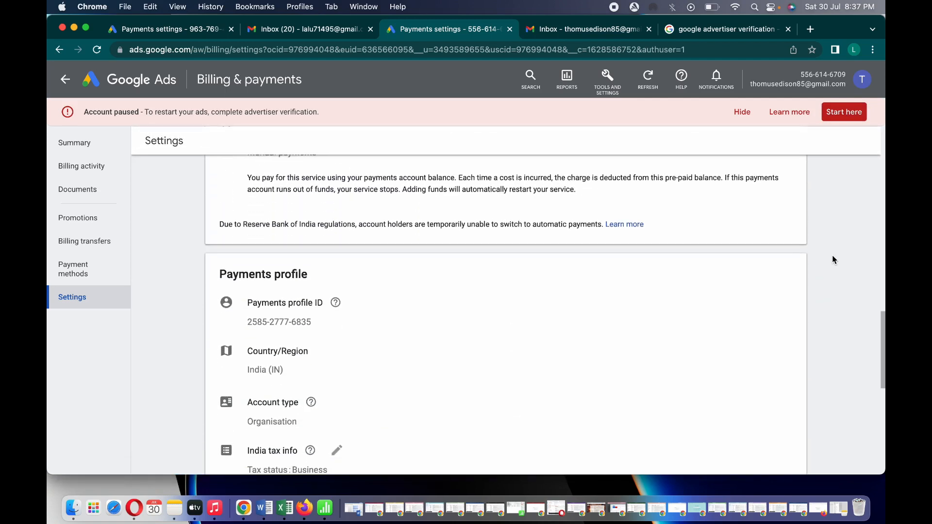
scroll(833, 260, down, 2)
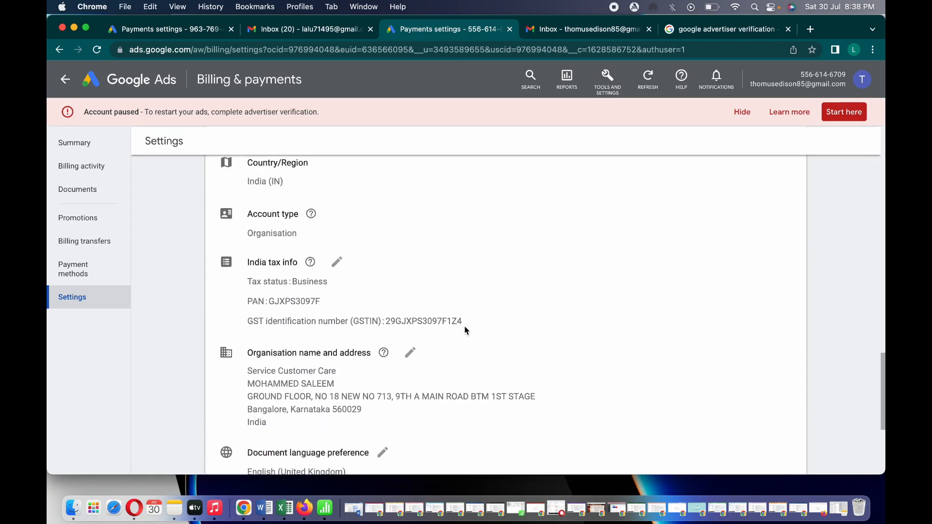
scroll(462, 323, up, 1)
scroll(464, 331, up, 10)
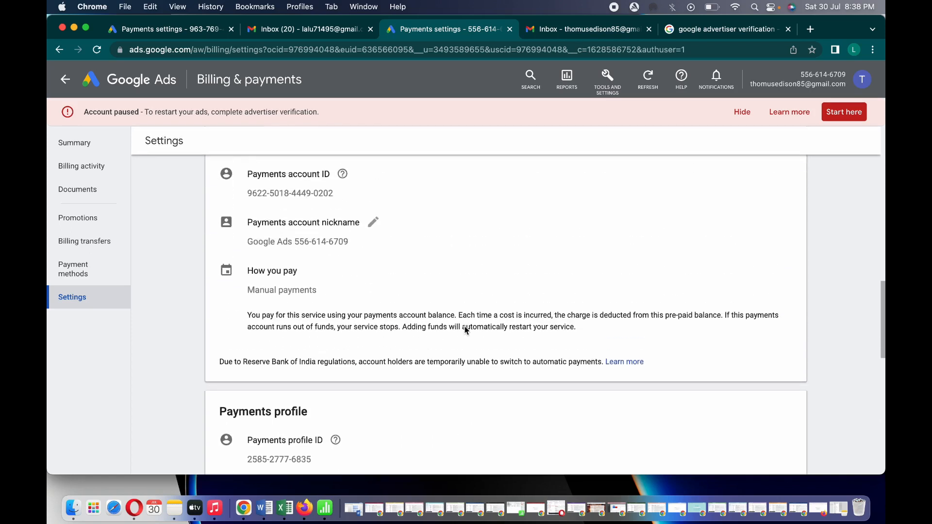
scroll(464, 326, up, 8)
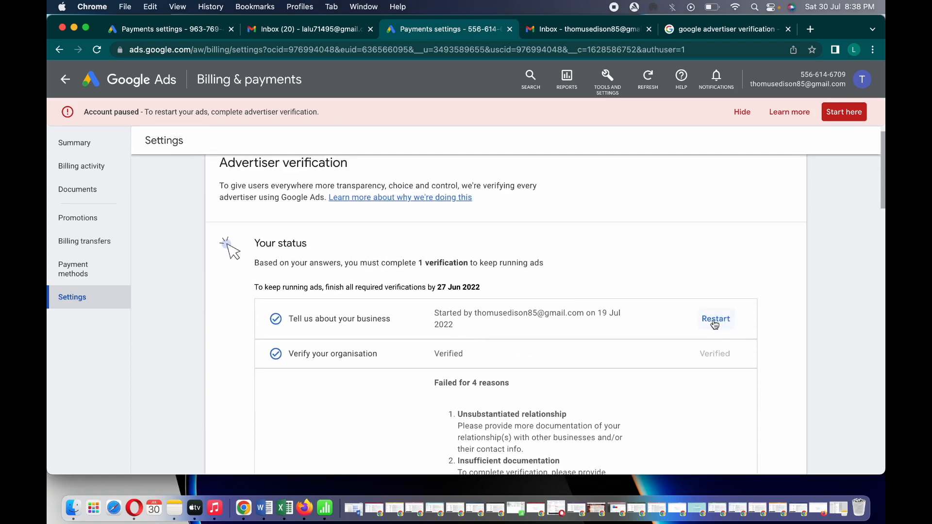
Review the About your business answers (Electronics & Electrical) without changes and go back to the overview
click(715, 323)
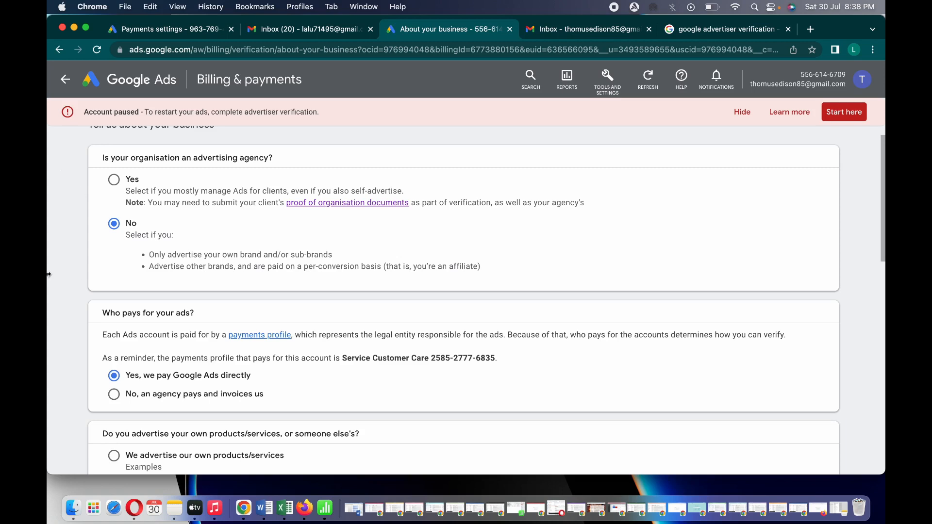
scroll(281, 284, down, 5)
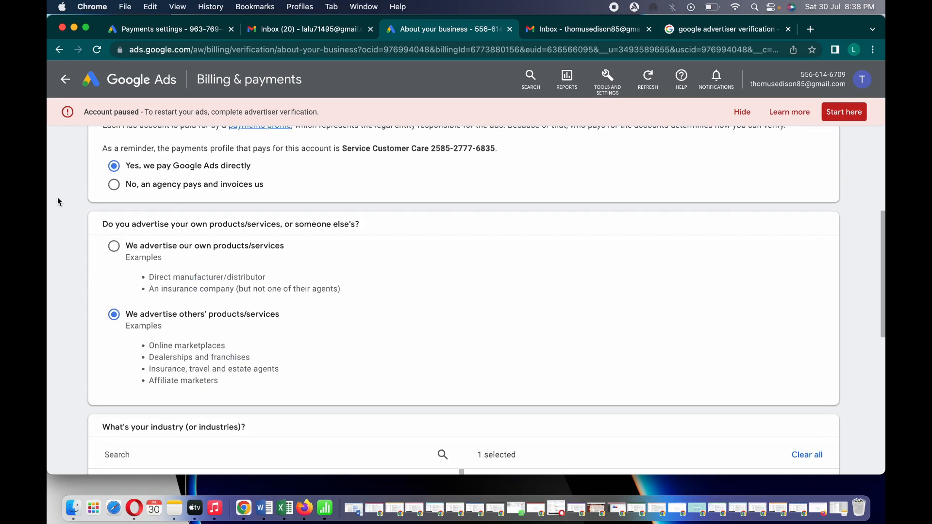
scroll(57, 202, down, 3)
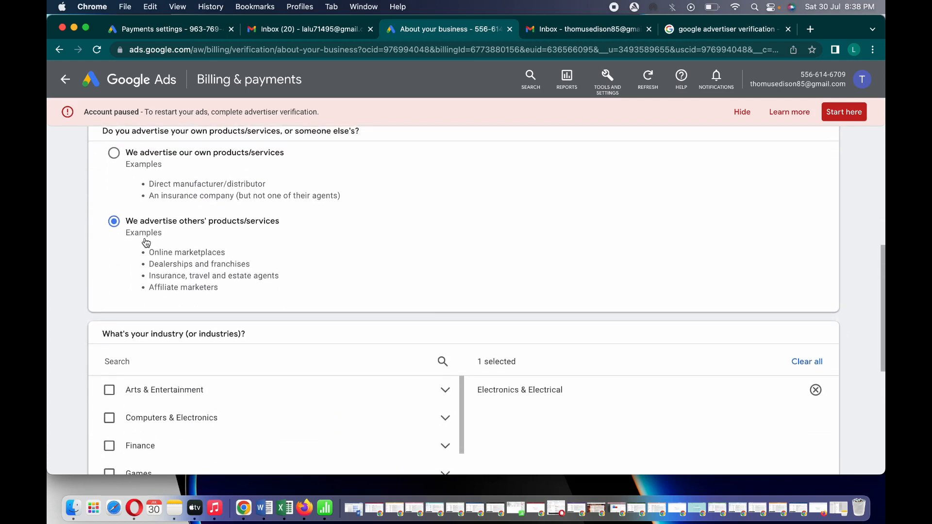
scroll(146, 243, down, 5)
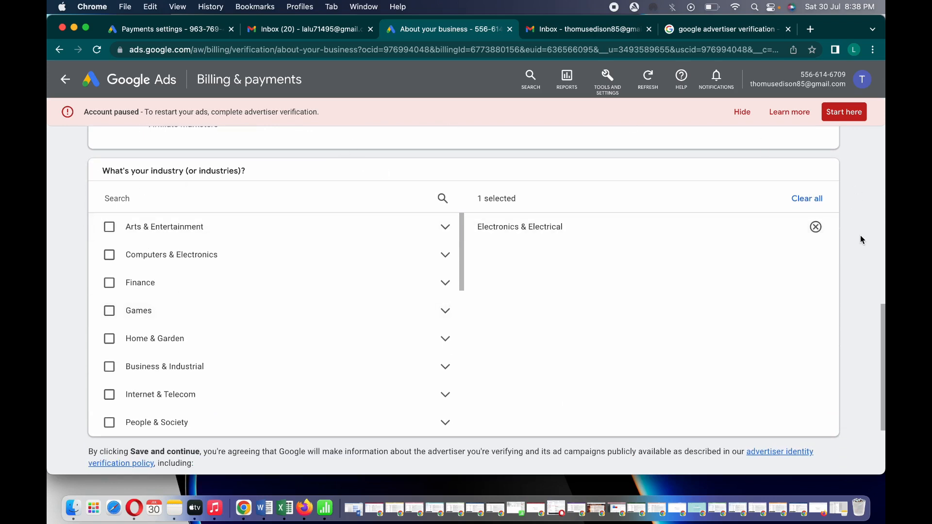
scroll(861, 239, down, 3)
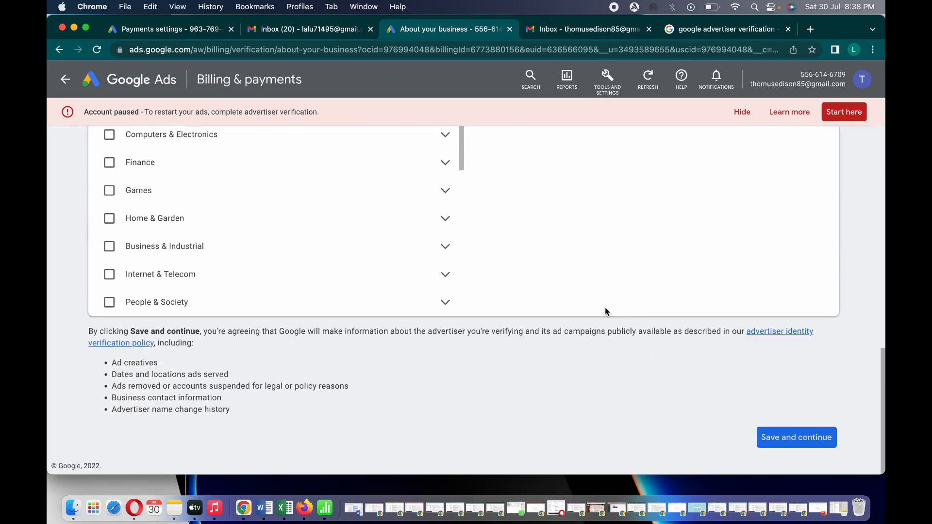
click(66, 81)
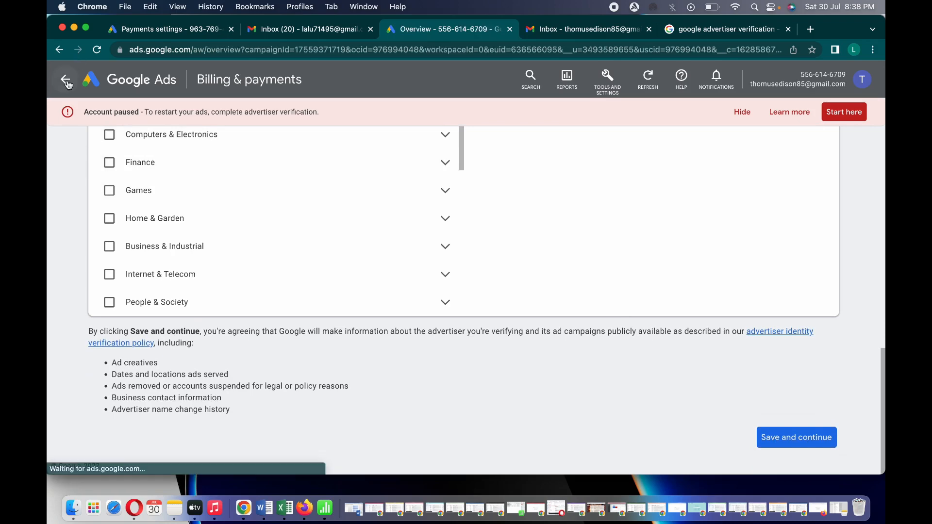
Retry business operations verification from the paused account's billing settings with Try again
click(578, 84)
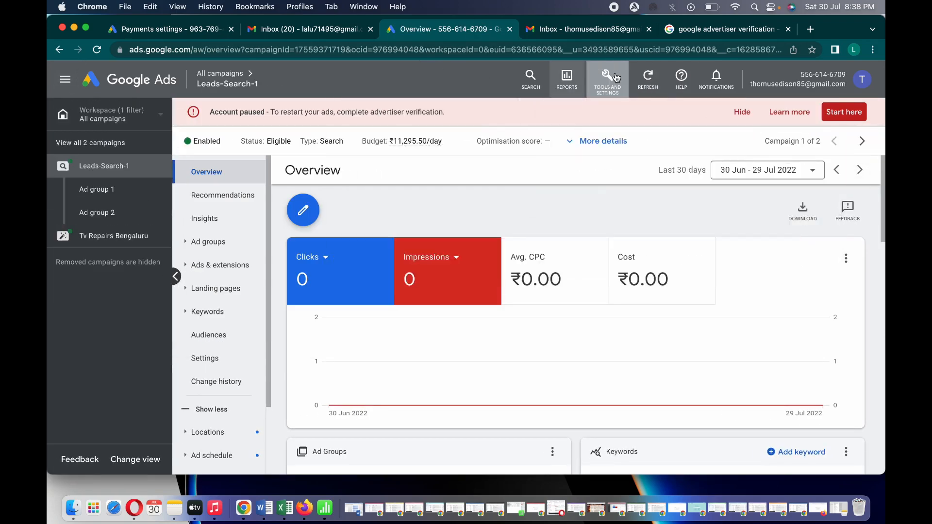
click(616, 78)
click(768, 268)
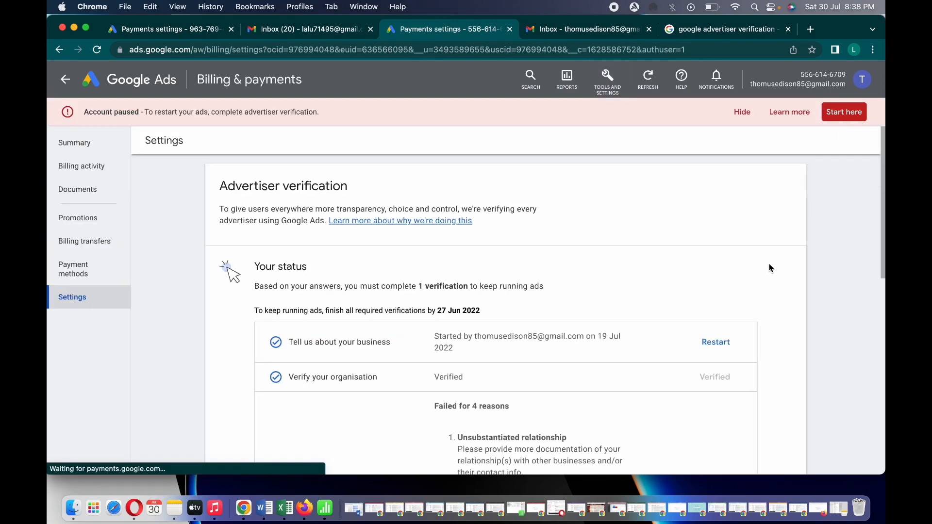
scroll(826, 254, down, 5)
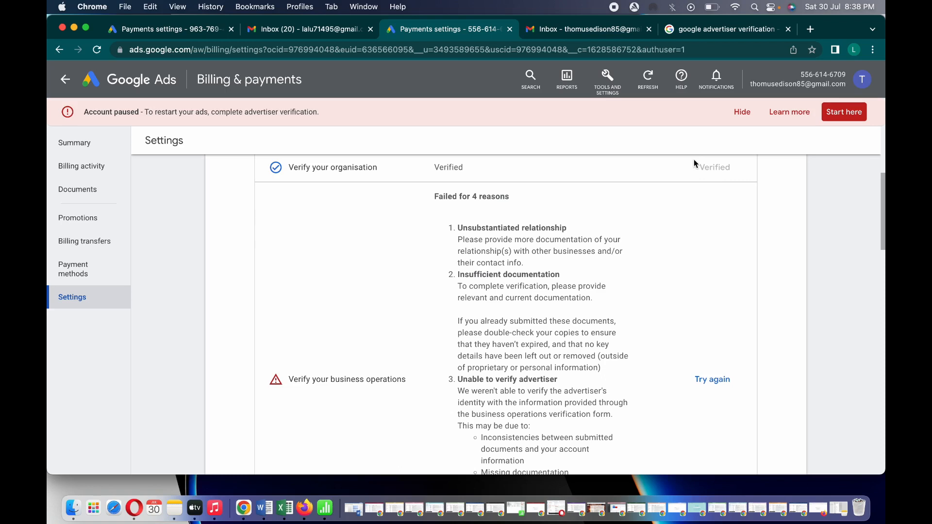
click(717, 384)
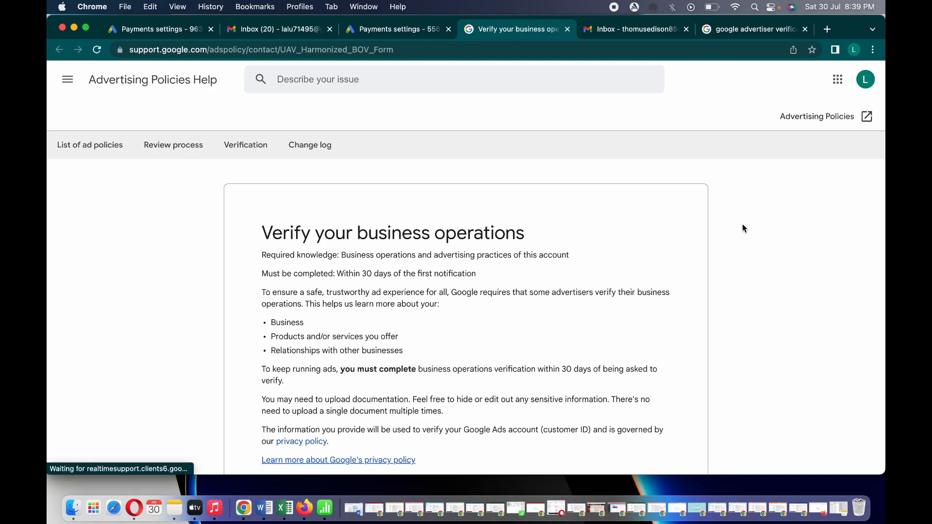
Scroll the verification form down to Part 1 - About the advertiser
scroll(743, 228, down, 1)
scroll(742, 226, down, 10)
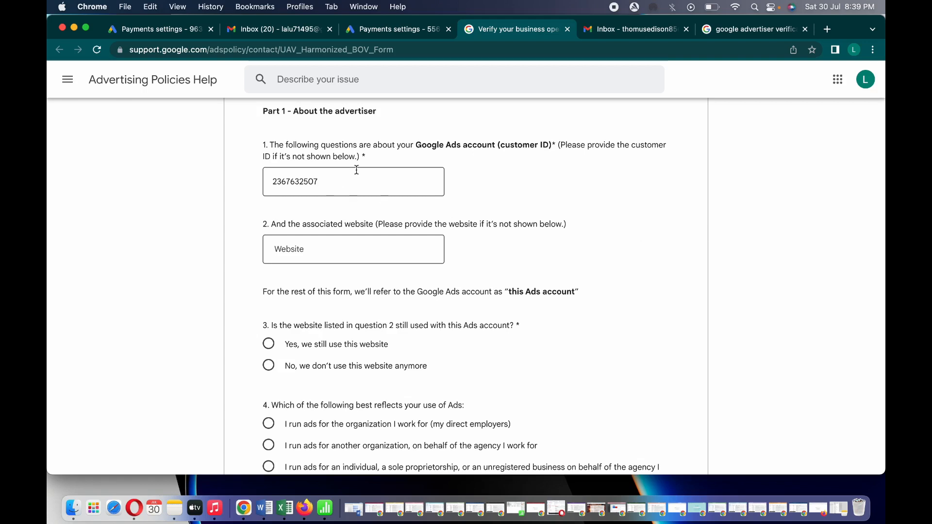
Answer question 3 that the website is no longer used, with 'Other' as the reason
scroll(455, 217, up, 2)
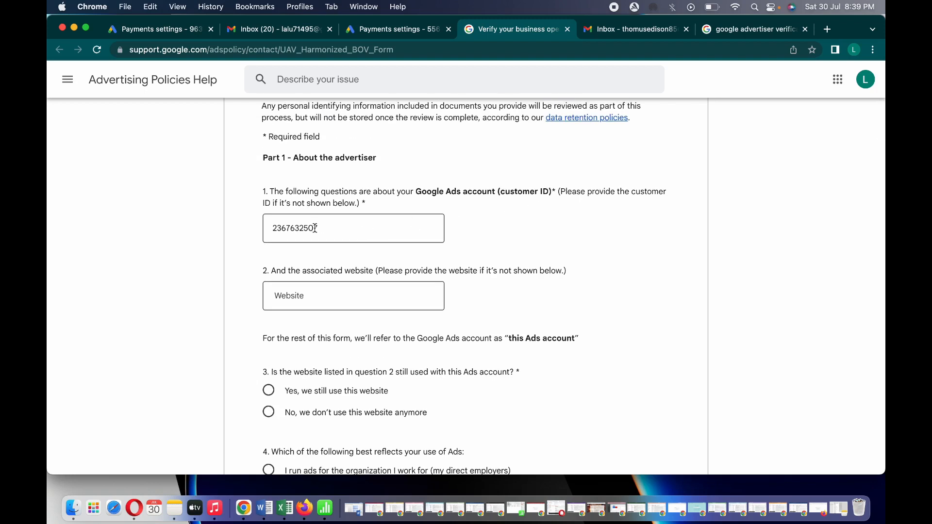
click(347, 299)
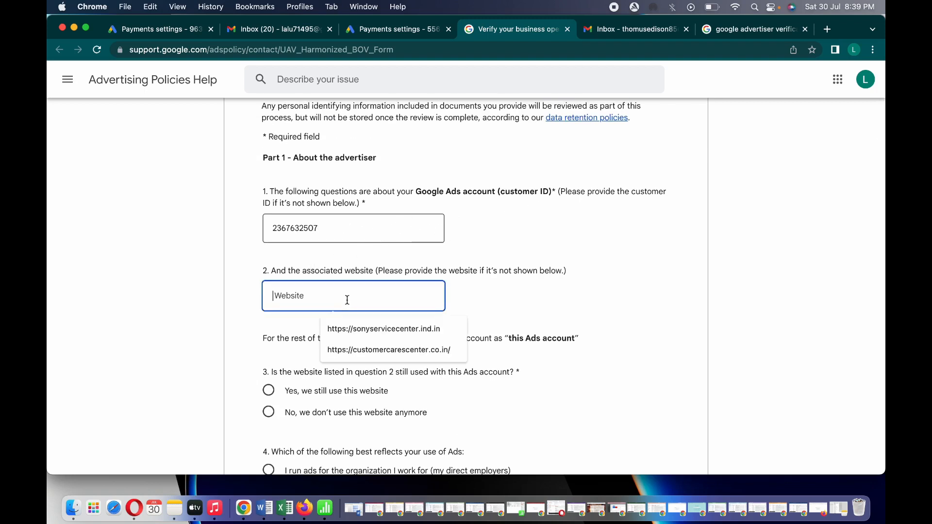
click(570, 290)
scroll(570, 292, down, 1)
scroll(570, 295, down, 8)
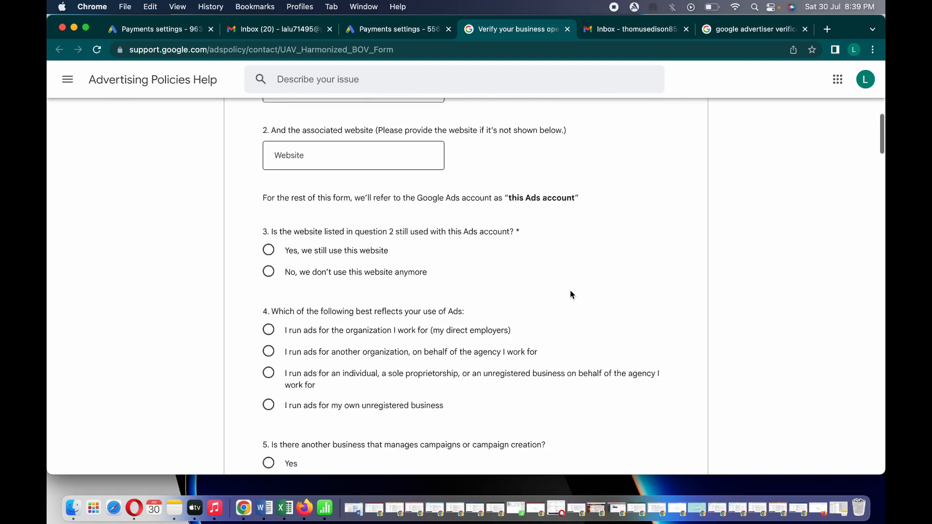
click(299, 211)
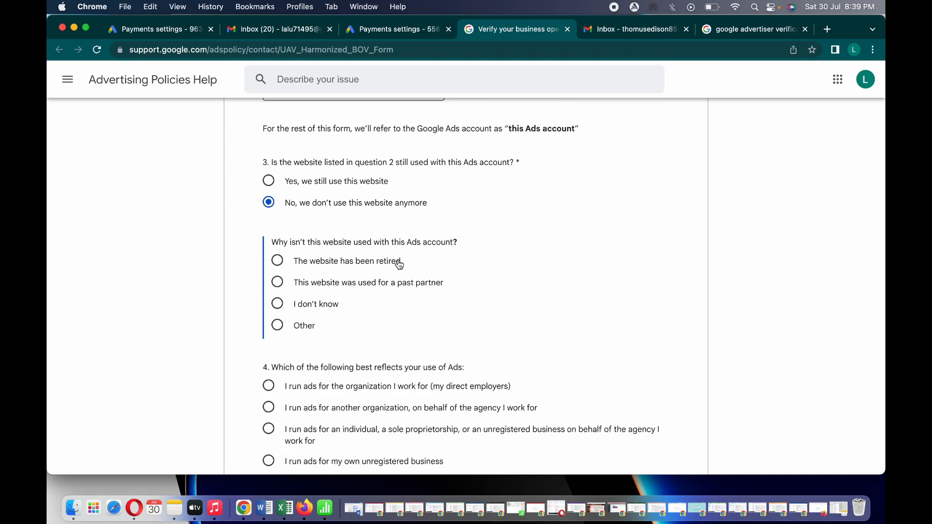
click(277, 304)
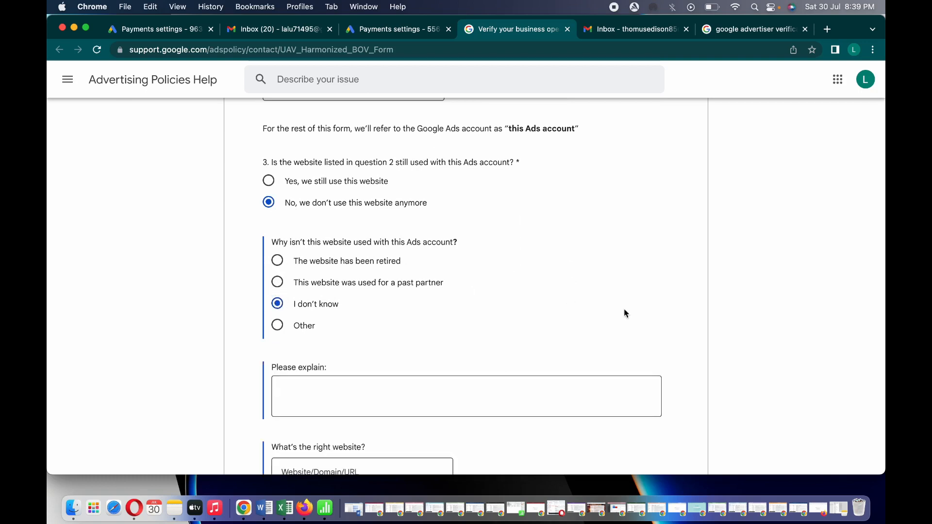
click(297, 325)
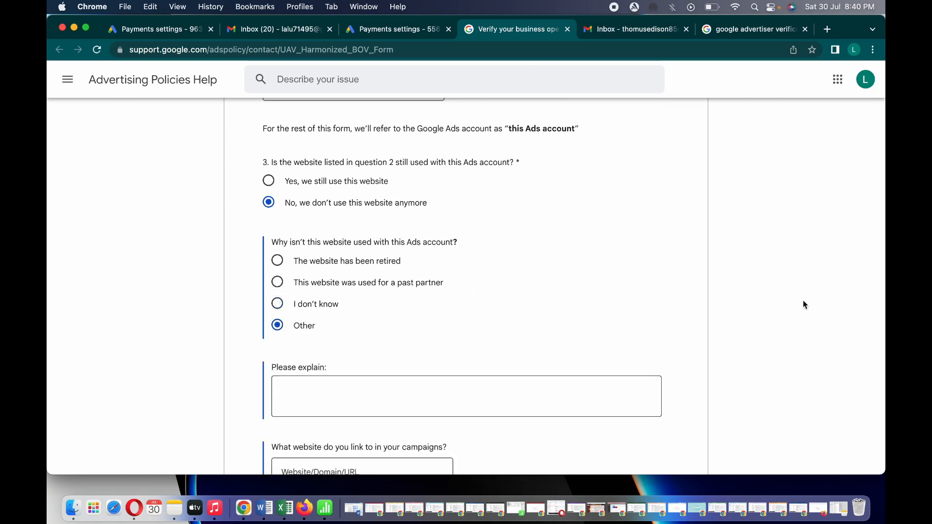
Answer question 4 with 'I run ads for my own unregistered business'
scroll(702, 306, down, 1)
scroll(702, 305, down, 5)
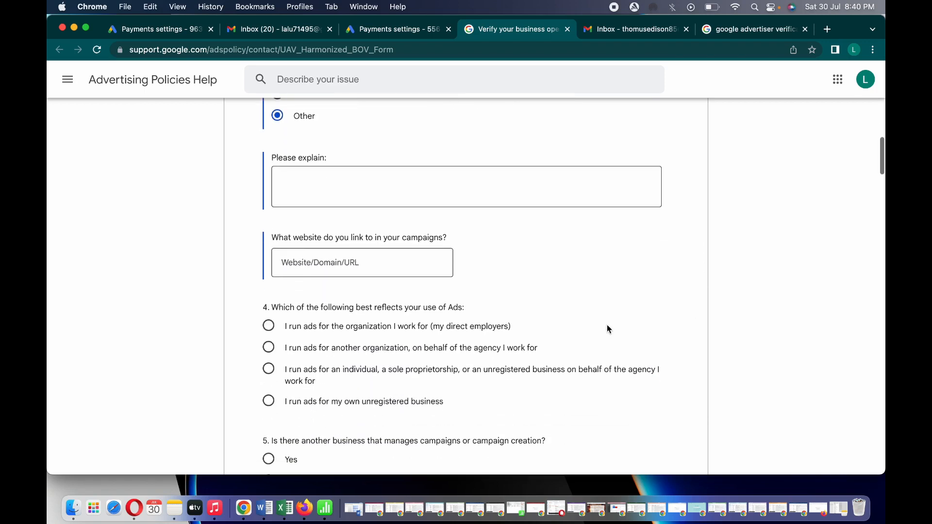
scroll(758, 250, down, 1)
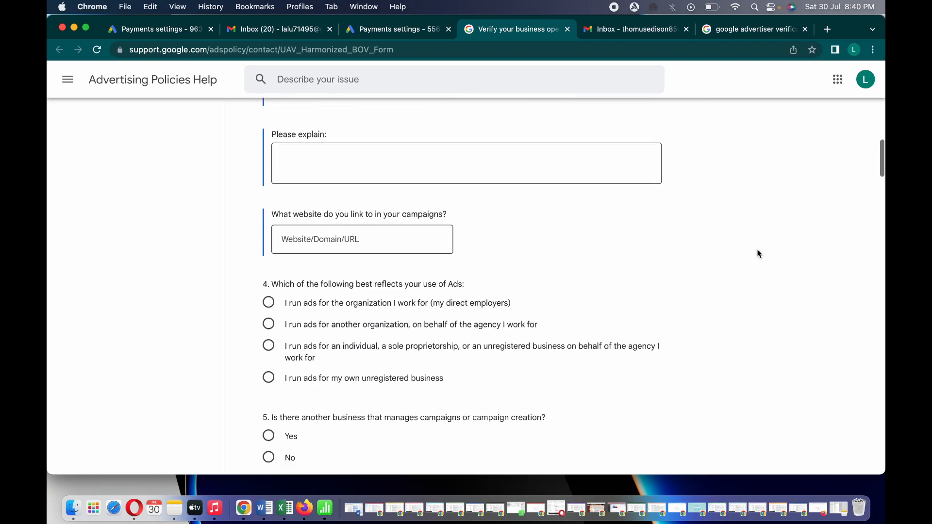
scroll(779, 248, down, 1)
scroll(777, 249, down, 7)
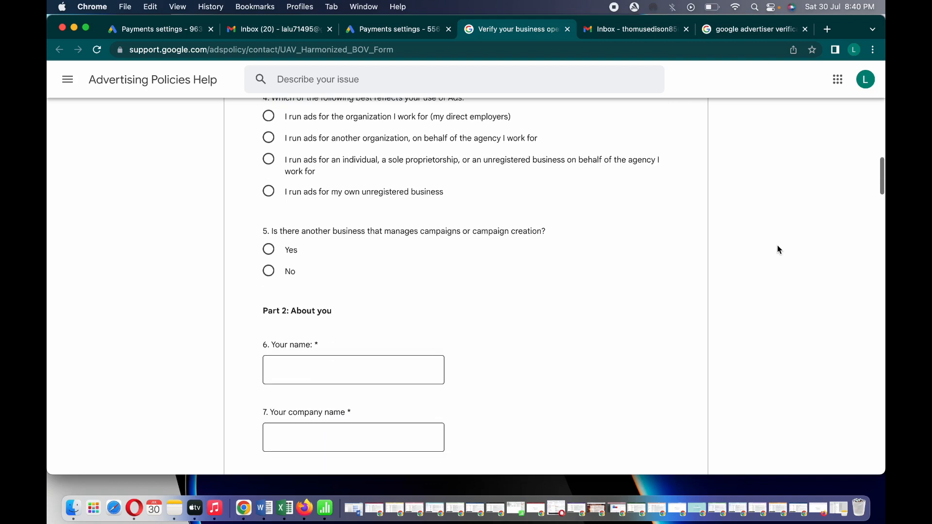
click(282, 193)
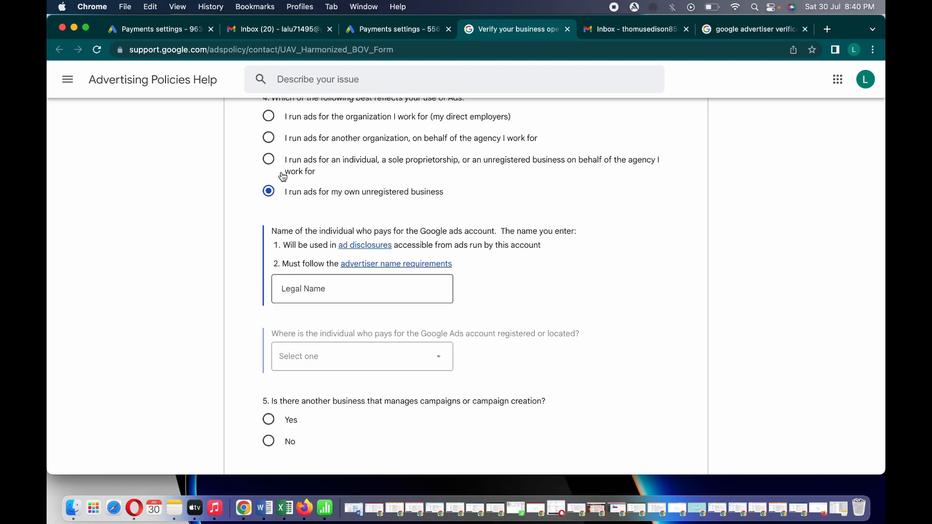
click(268, 159)
click(357, 197)
click(306, 289)
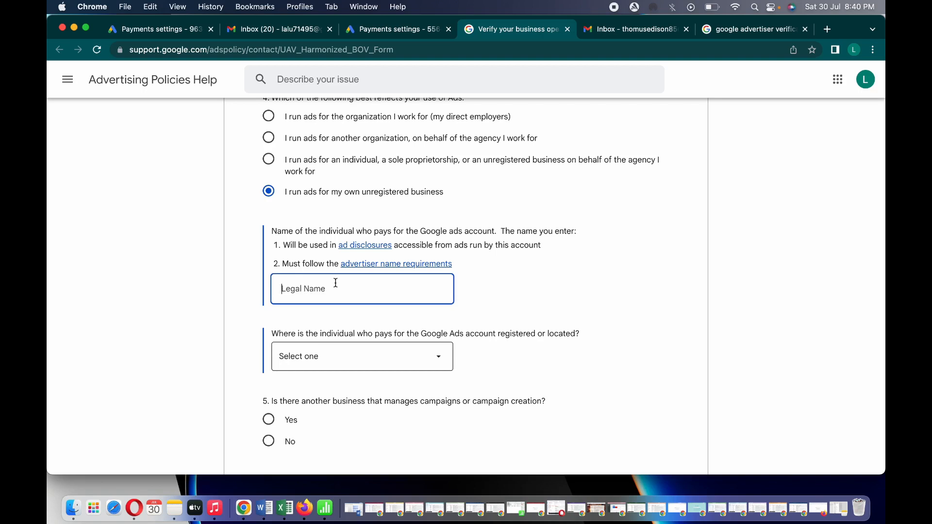
Enter 'webhant india' as the legal name of the person paying for the account
text(sk enterrp)
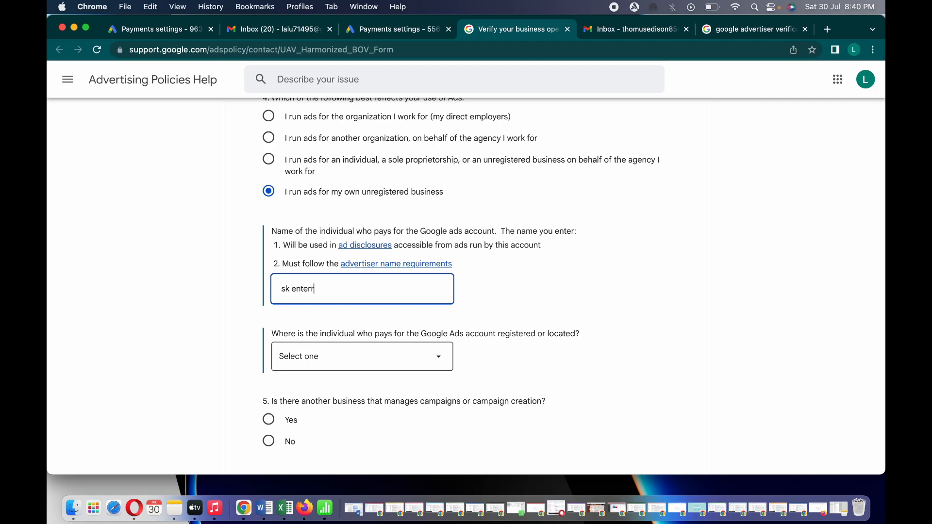
key(BackSpace)
key(BackSpace)
key(BackSpace)
key(BackSpace)
key(BackSpace)
key(BackSpace)
key(BackSpace)
key(BackSpace)
key(BackSpace)
key(BackSpace)
text(we)
key(BackSpace)
key(BackSpace)
text(we)
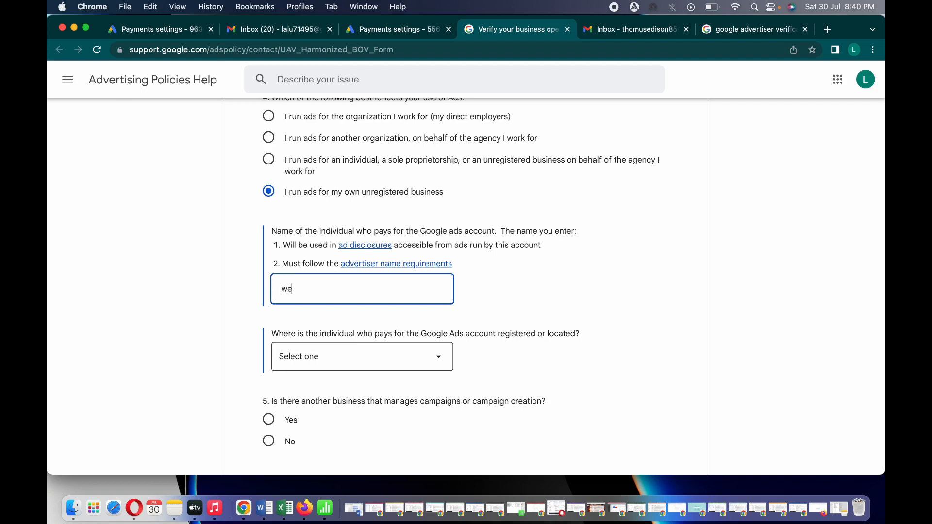
text(bhan)
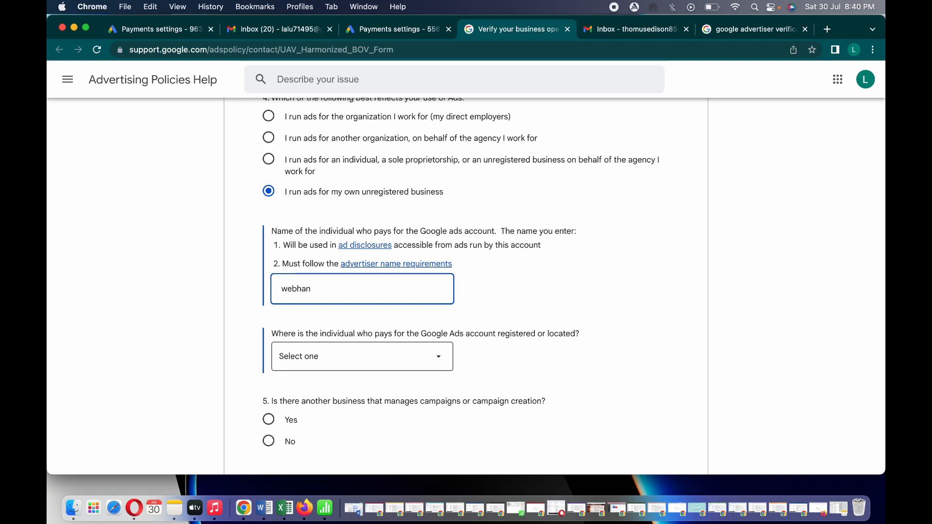
text(t india)
click(614, 293)
scroll(614, 294, down, 1)
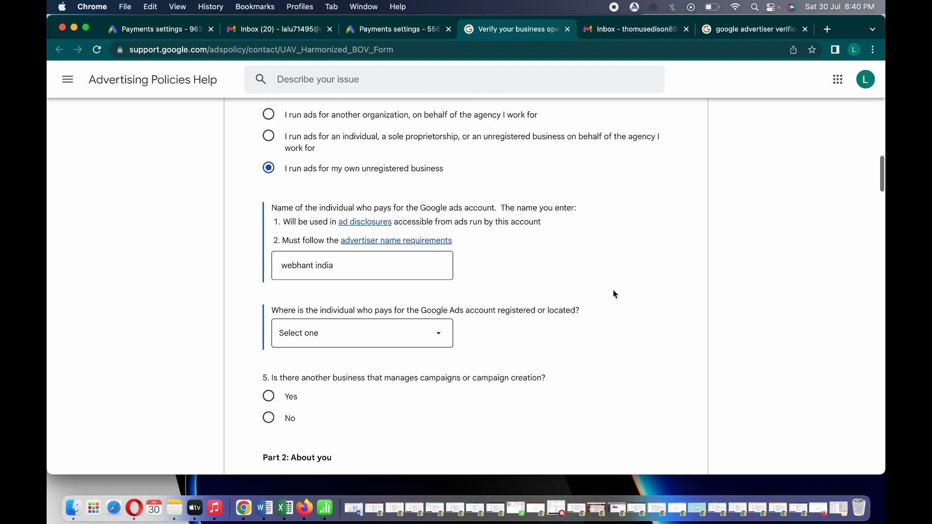
scroll(614, 294, down, 4)
Open the payer's country list and move through it from the A countries to the H countries
click(403, 193)
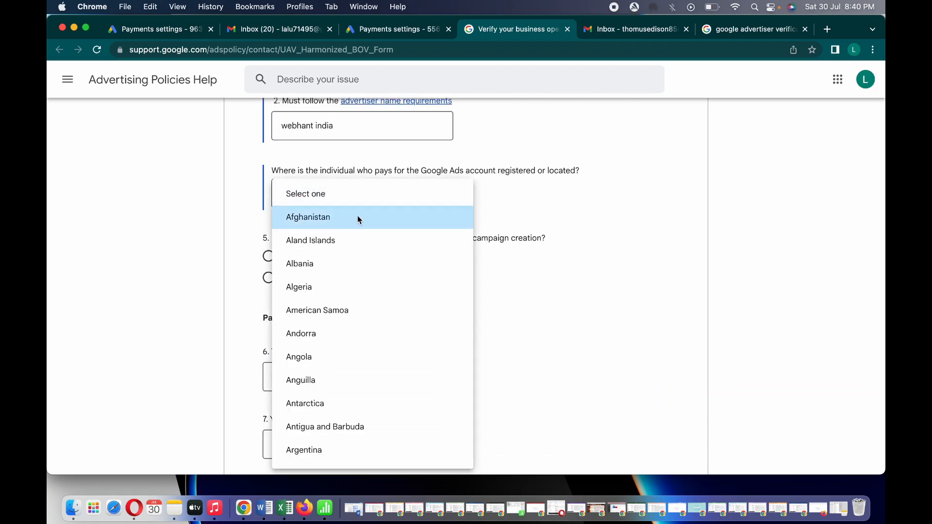
key(Down)
key(Down)
key(Down)
key(Down)
key(Down)
key(Down)
key(Down)
key(Down)
key(Down)
key(Down)
key(Down)
key(Down)
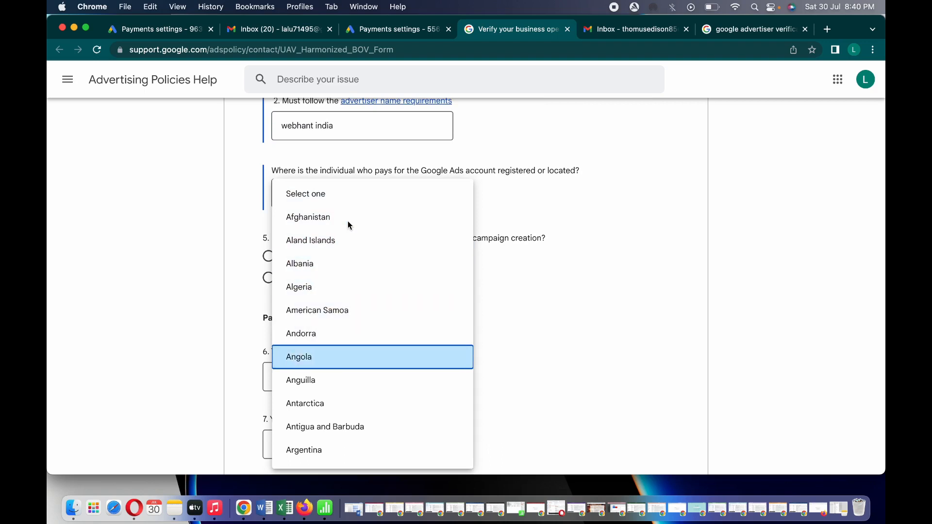
key(Down)
key(Down)
key(Down)
key(Down)
key(Down)
key(Down)
key(Down)
key(Down)
key(Down)
key(Down)
key(Down)
key(Down)
key(Down)
key(Down)
key(Down)
key(Down)
key(Down)
key(Down)
key(Down)
key(Down)
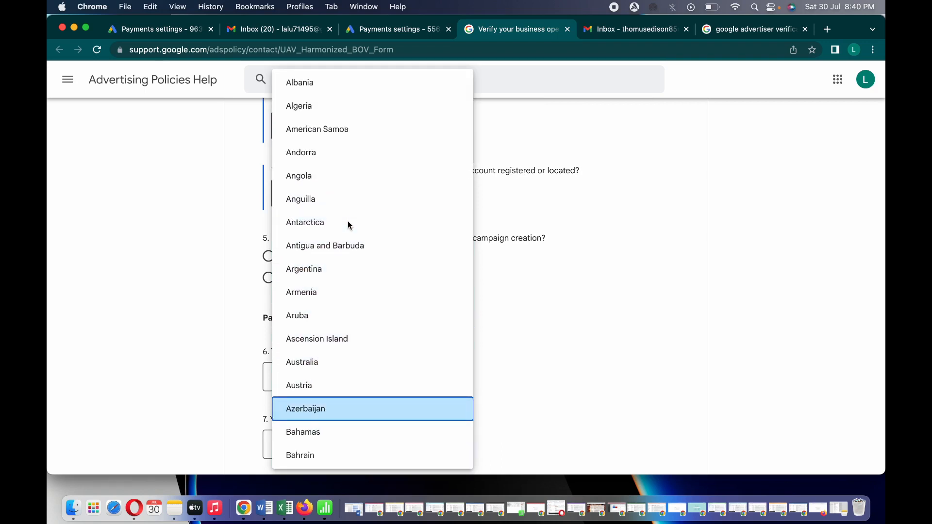
key(Down)
key(Down)
key(Down)
key(Down)
key(Down)
key(Down)
key(Down)
key(Down)
key(Down)
key(Down)
key(Down)
key(Down)
key(Down)
key(Down)
key(Down)
key(Down)
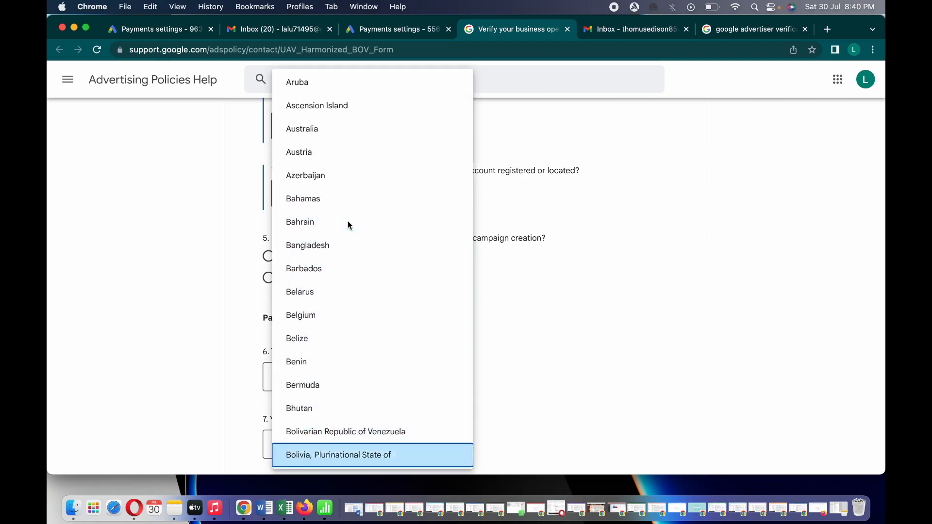
text(ben)
key(Down)
key(Down)
key(Down)
key(Down)
key(Down)
key(Down)
key(Down)
key(Down)
key(Down)
key(Down)
key(Down)
key(Down)
key(Down)
key(Down)
key(Down)
key(Down)
key(Down)
key(Down)
key(Down)
key(Down)
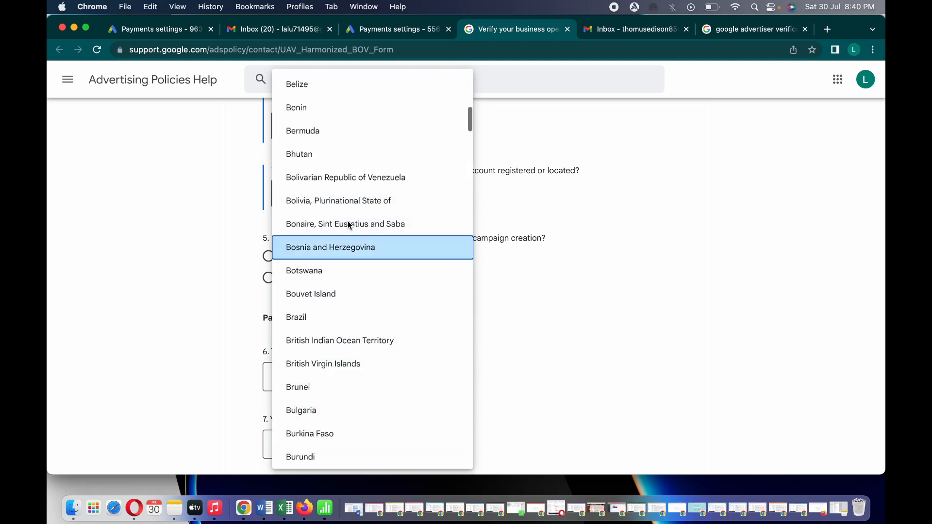
key(Down)
key(Down)
key(Down)
key(Down)
key(Down)
key(Down)
key(Down)
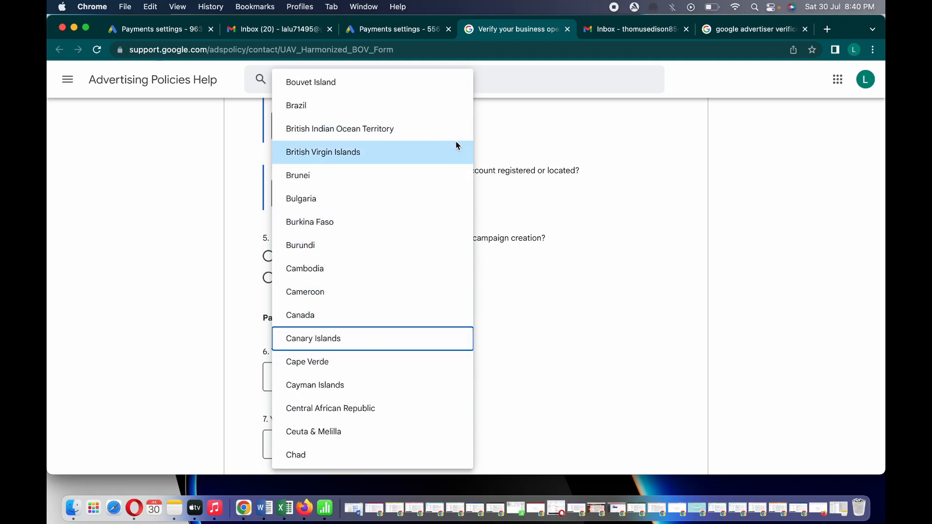
key(Down)
key(Down)
key(Down)
key(Down)
key(Down)
key(Down)
key(Down)
key(Down)
key(Down)
key(Down)
key(Down)
key(Down)
key(Down)
key(Down)
key(Down)
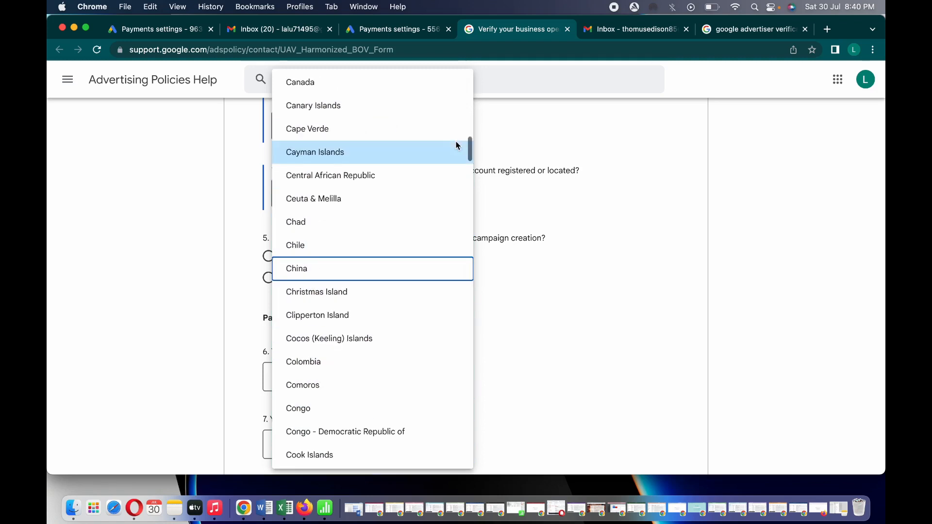
key(Down)
key(Down)
key(Down)
key(Down)
key(Down)
key(Down)
key(Down)
key(Down)
key(Down)
key(Down)
key(Down)
key(Down)
key(Down)
key(Down)
key(Down)
key(Down)
key(Down)
key(Down)
key(Down)
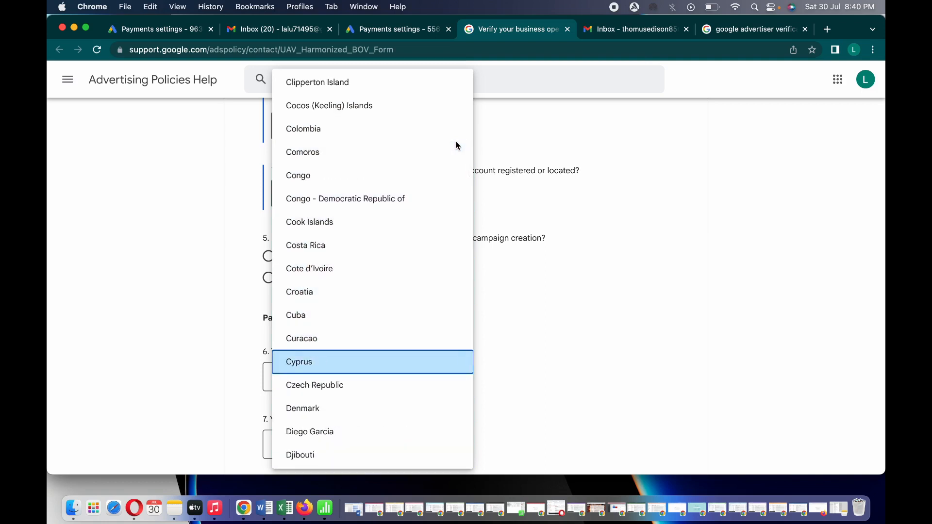
key(Down)
key(Down)
key(Down)
key(Down)
key(Down)
key(Down)
key(Down)
key(Down)
key(Down)
key(Down)
key(Down)
key(Down)
key(Down)
key(Down)
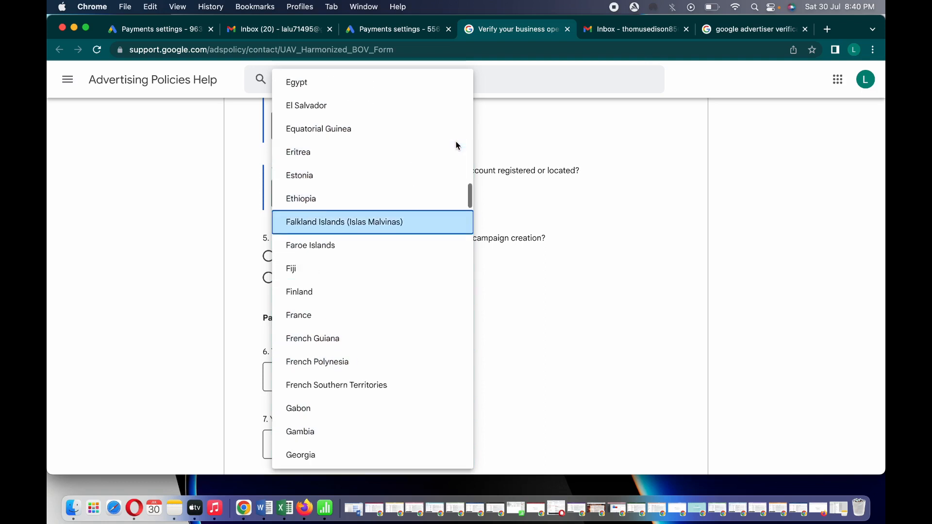
key(Down)
key(Down)
key(Down)
key(Down)
key(Down)
key(Down)
key(Down)
key(Down)
key(Down)
key(Down)
key(Down)
key(Down)
key(Down)
key(Down)
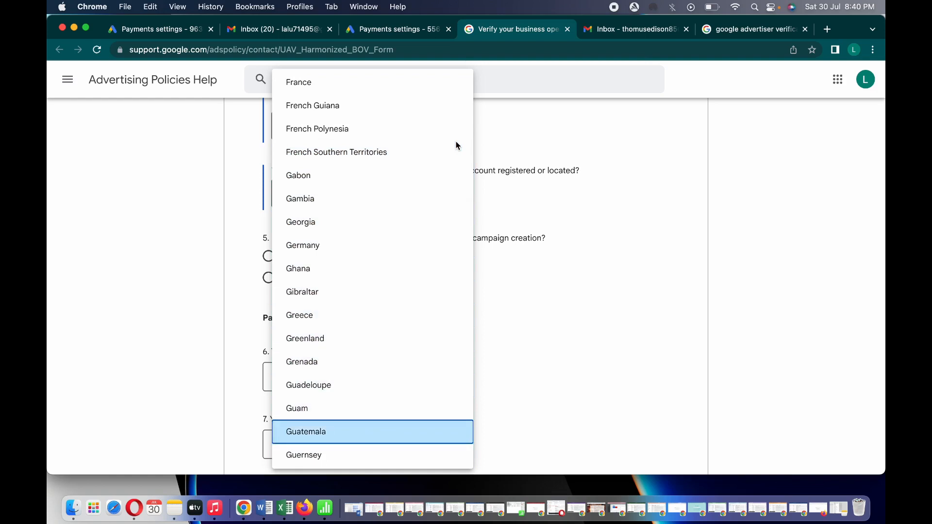
key(Down)
key(Down)
key(Down)
key(Down)
key(Down)
key(Down)
key(Down)
key(Down)
key(Down)
key(Down)
key(Down)
key(Down)
key(Down)
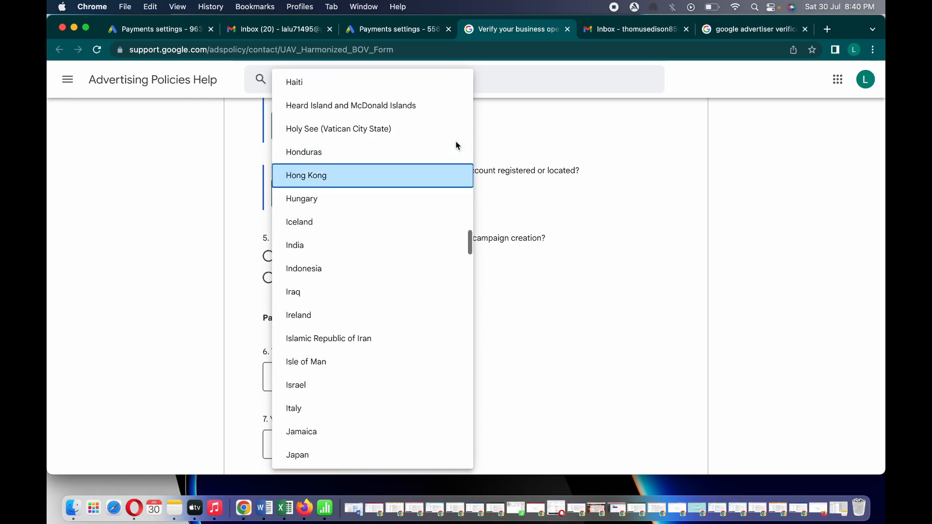
Set the payer's location to India and answer Yes to another business managing campaigns
click(342, 246)
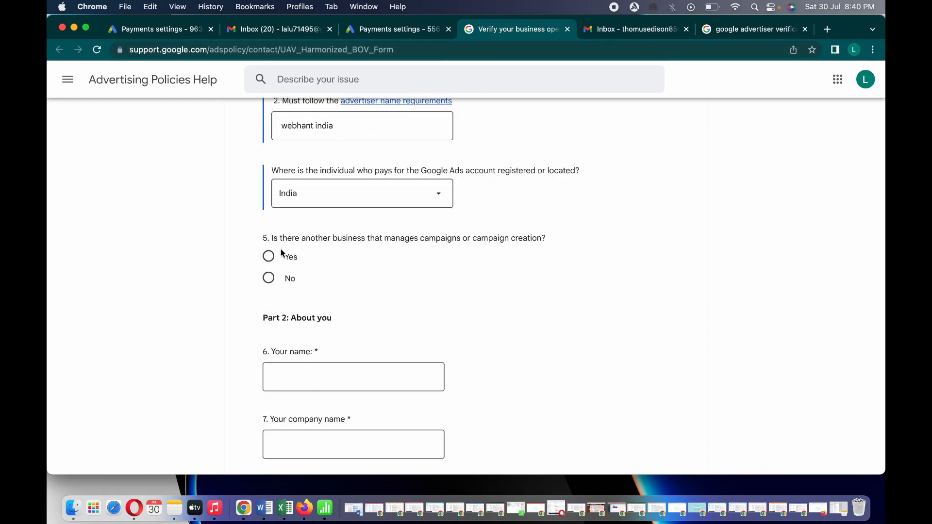
click(267, 261)
click(291, 347)
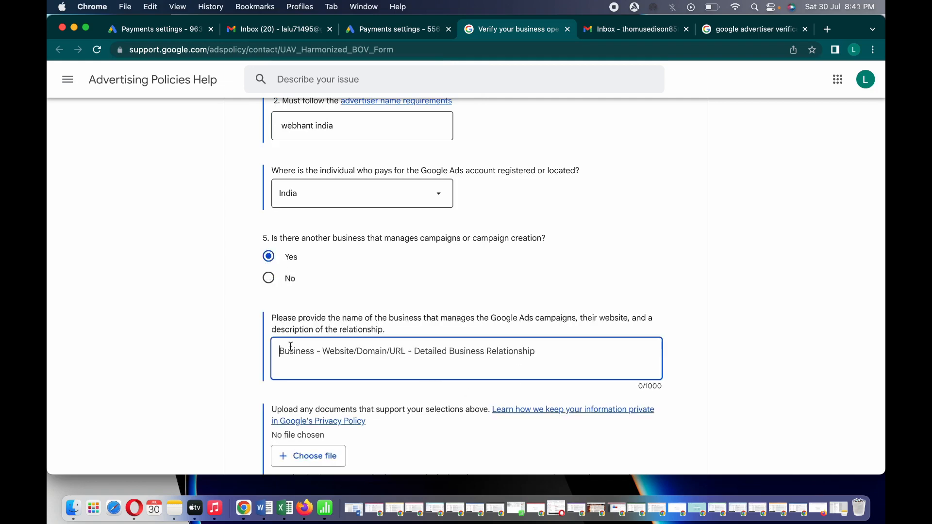
click(758, 307)
scroll(759, 307, down, 10)
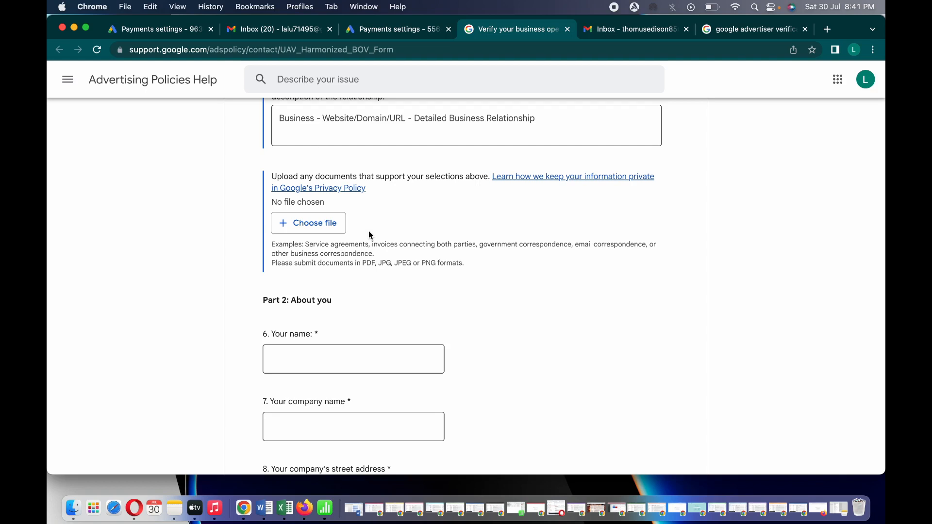
Autofill your name in question 6 and enter 'webhant india' as the company name
click(310, 367)
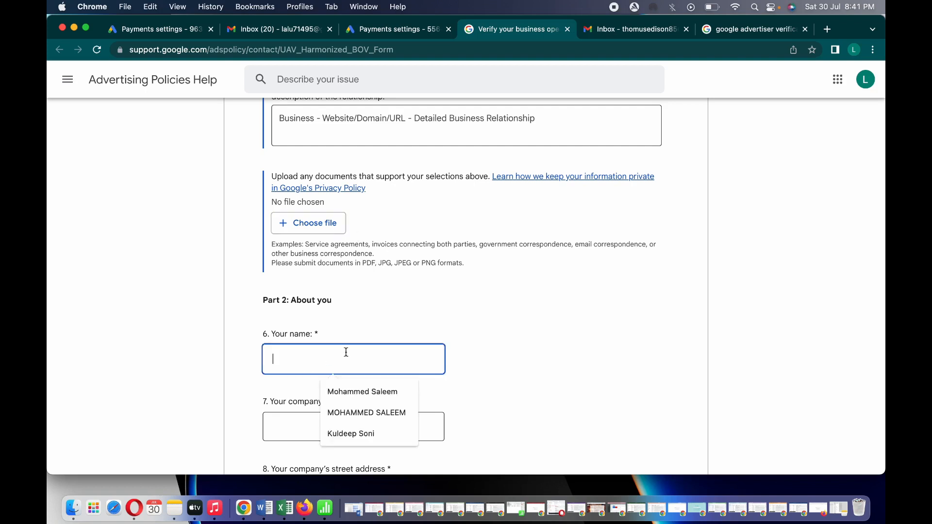
click(391, 395)
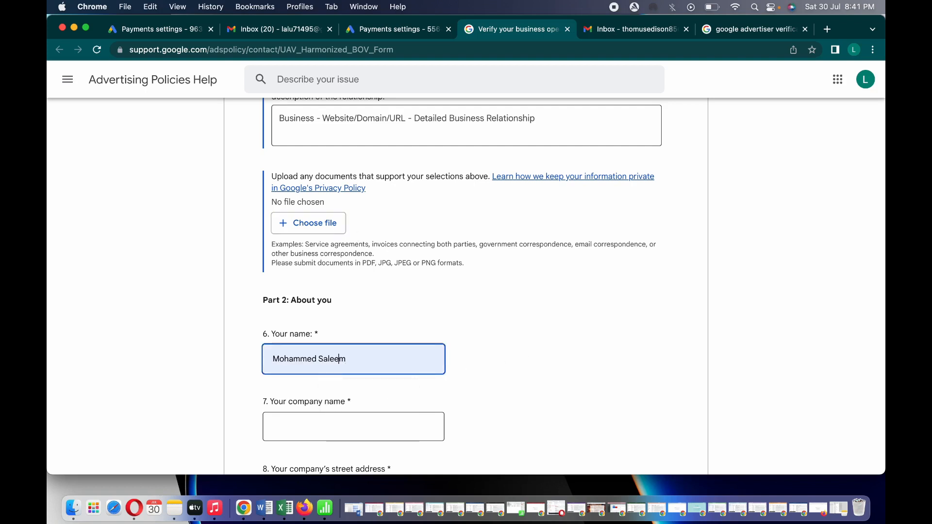
click(517, 355)
scroll(518, 355, down, 5)
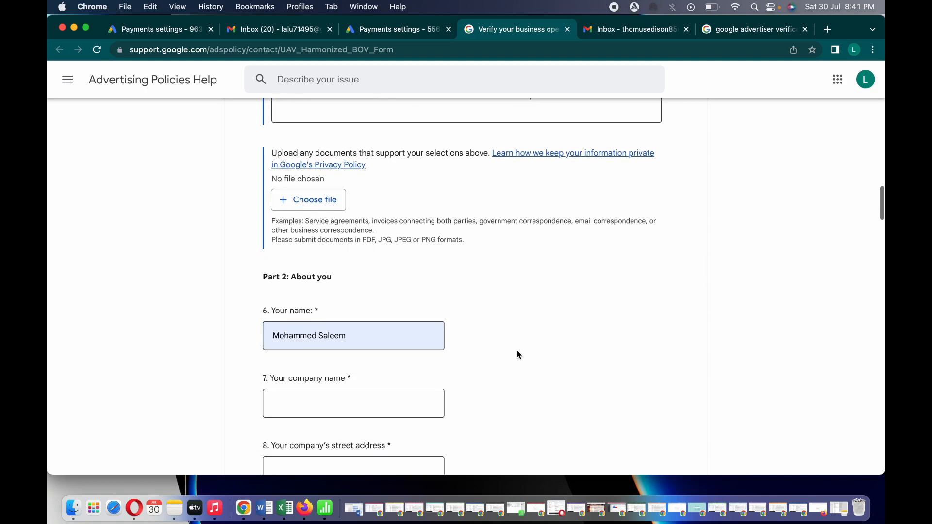
scroll(517, 354, down, 3)
click(427, 240)
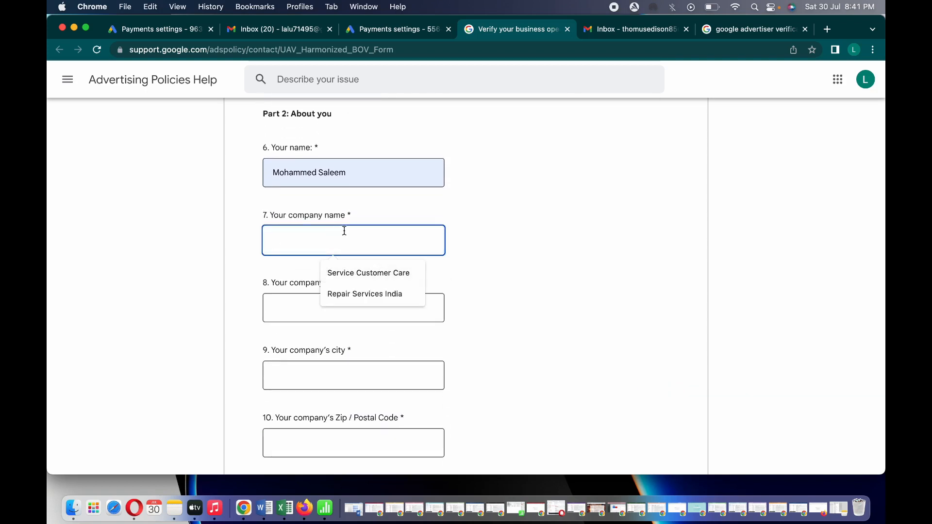
text(webha)
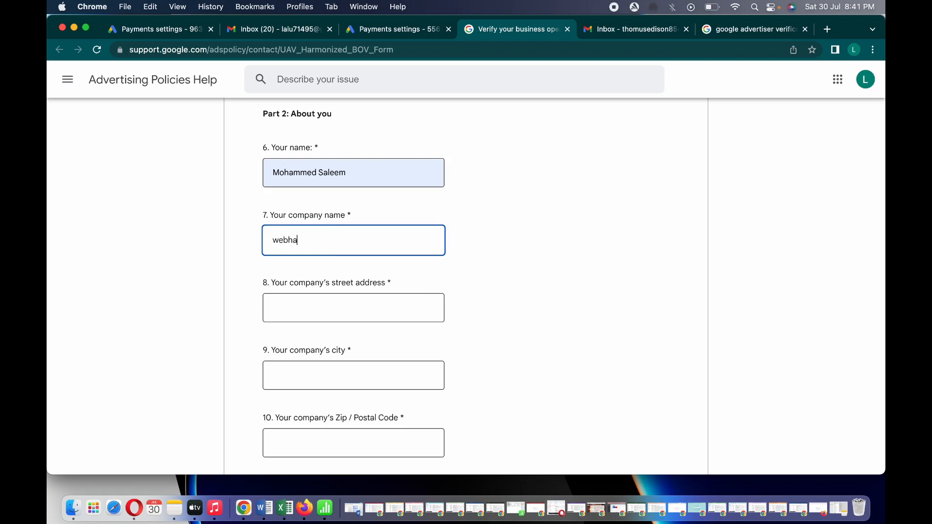
text(nt india)
Fill in the street address, city 'delhi', postal code and sign-in e-mail from saved suggestions
click(294, 301)
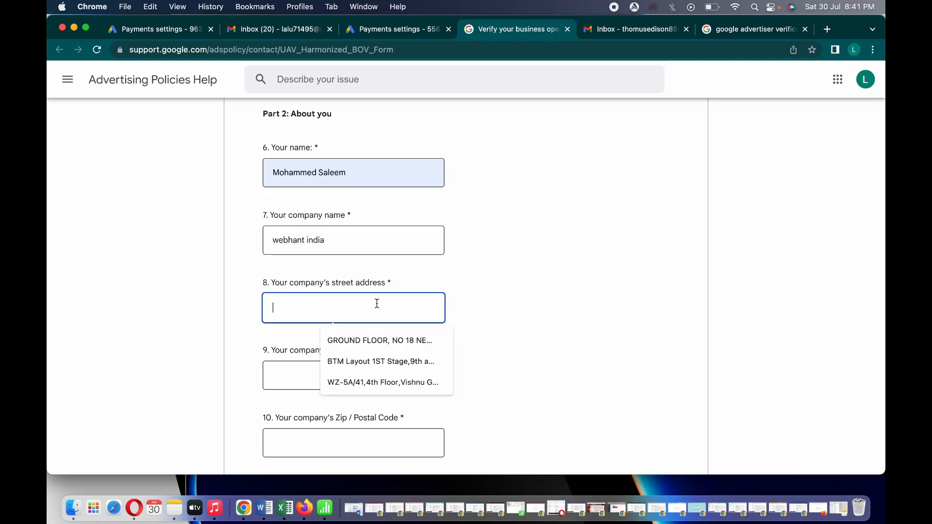
click(361, 340)
scroll(504, 330, down, 5)
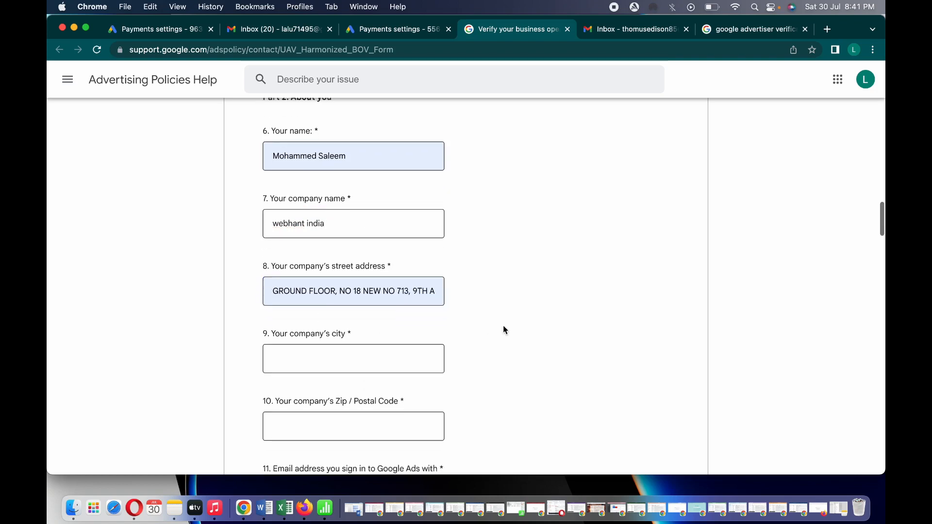
scroll(503, 331, down, 1)
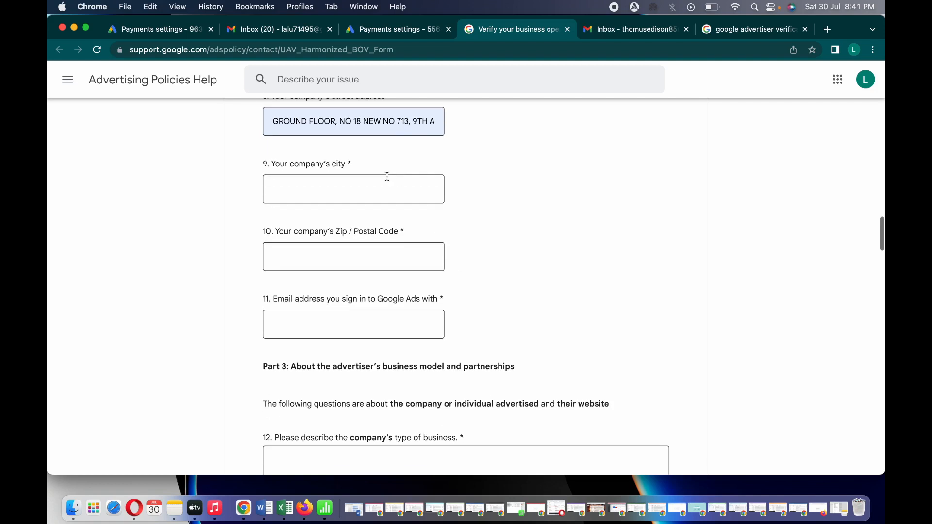
click(380, 185)
text(delhi)
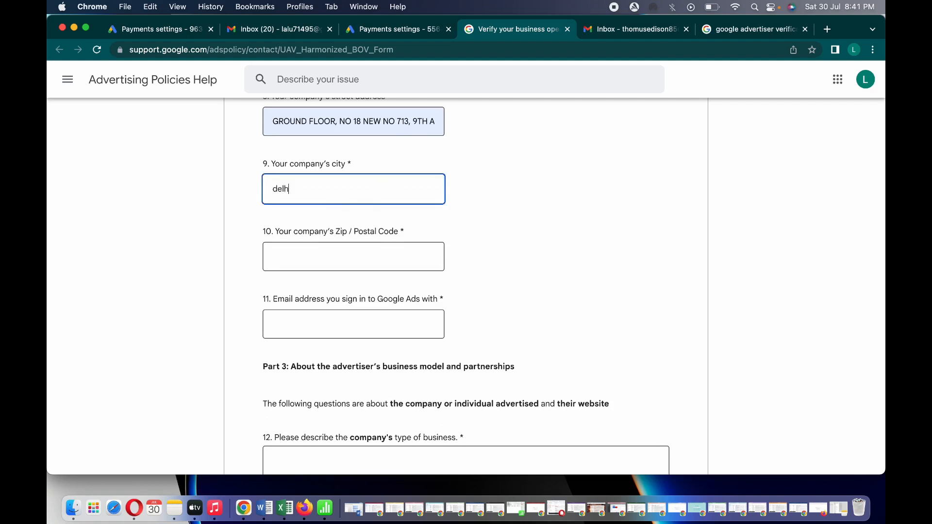
click(332, 267)
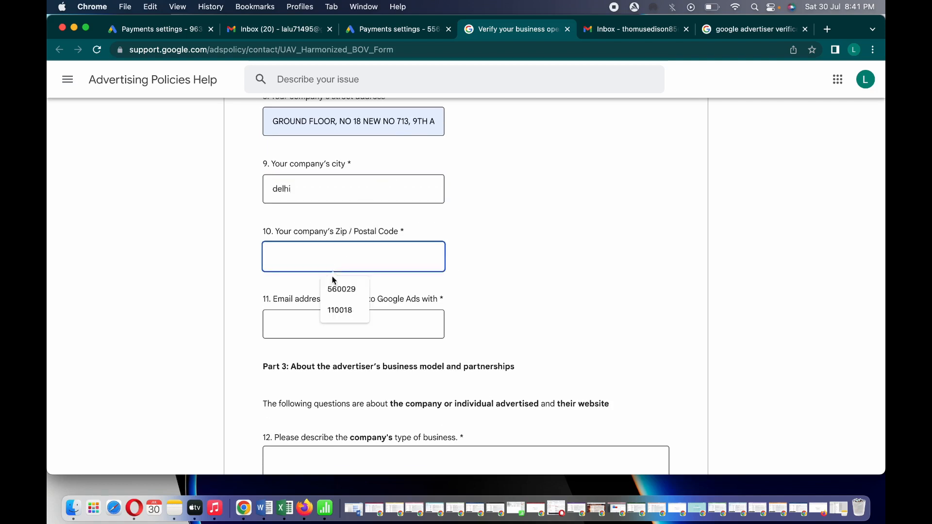
click(334, 310)
click(324, 328)
click(354, 352)
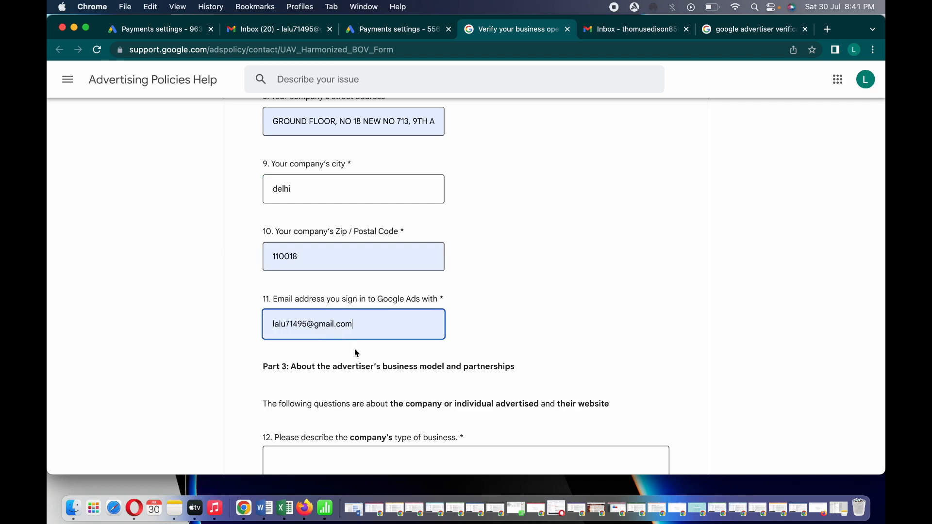
scroll(501, 314, down, 5)
scroll(502, 313, down, 8)
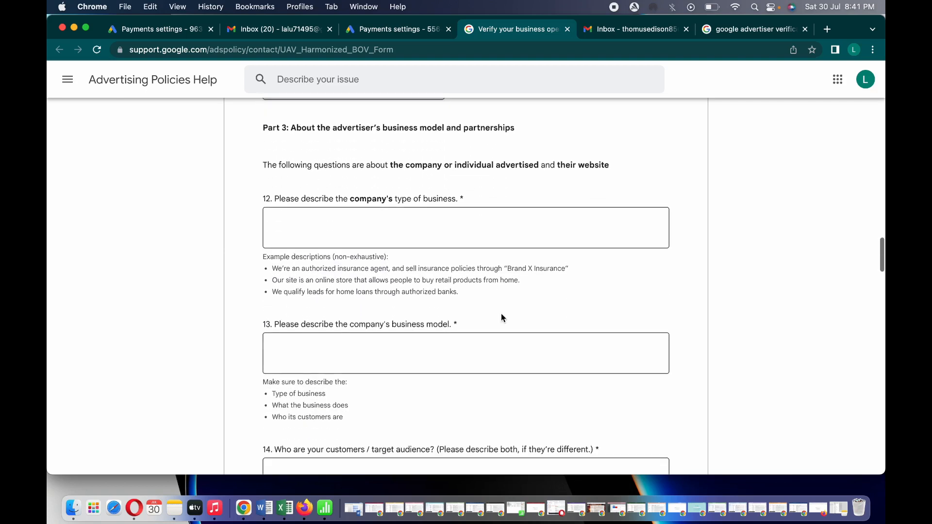
Answer question 12 'we are a digital marketing agency' and question 13 'we are provide digital marketing services'
click(314, 186)
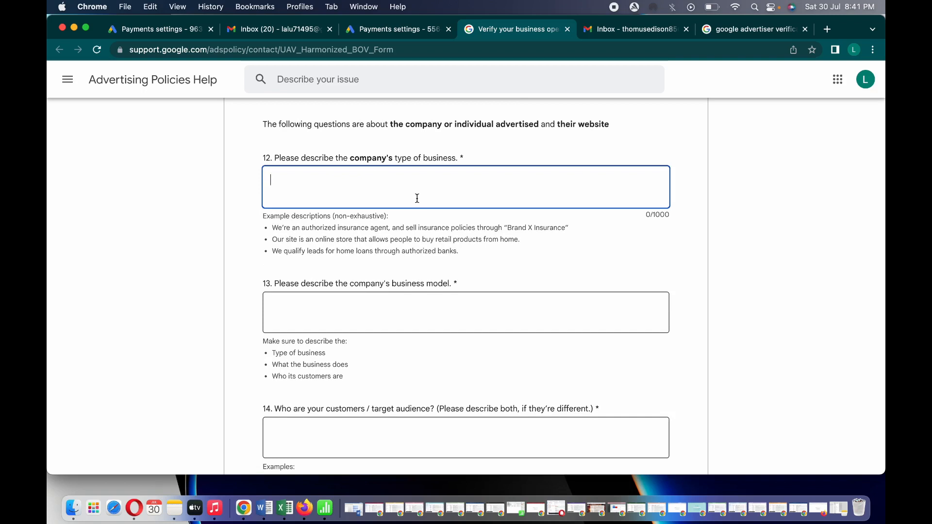
text(we are a dig)
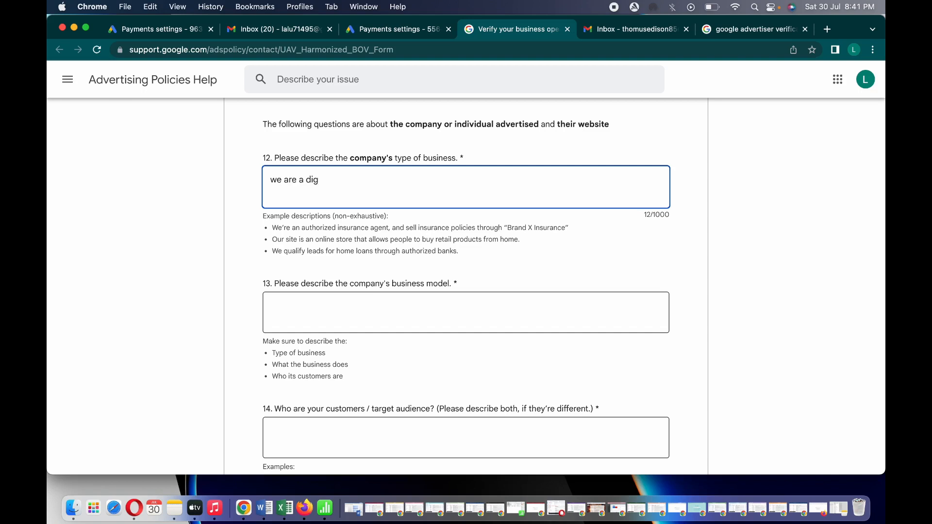
text(ital marketing agency)
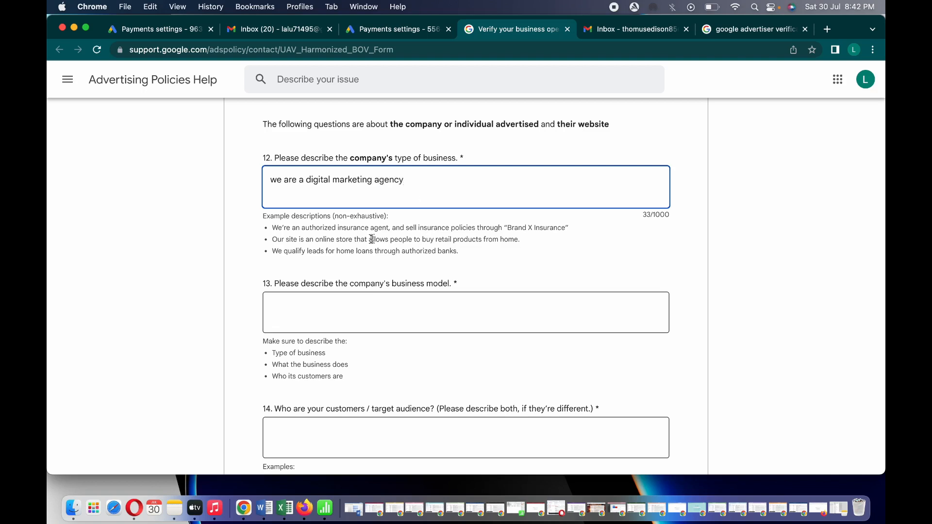
click(715, 263)
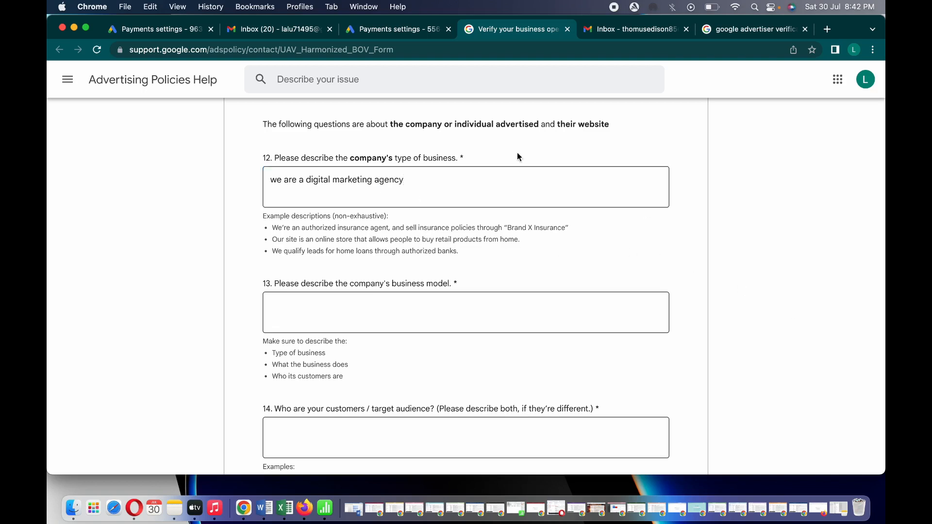
scroll(560, 228, down, 5)
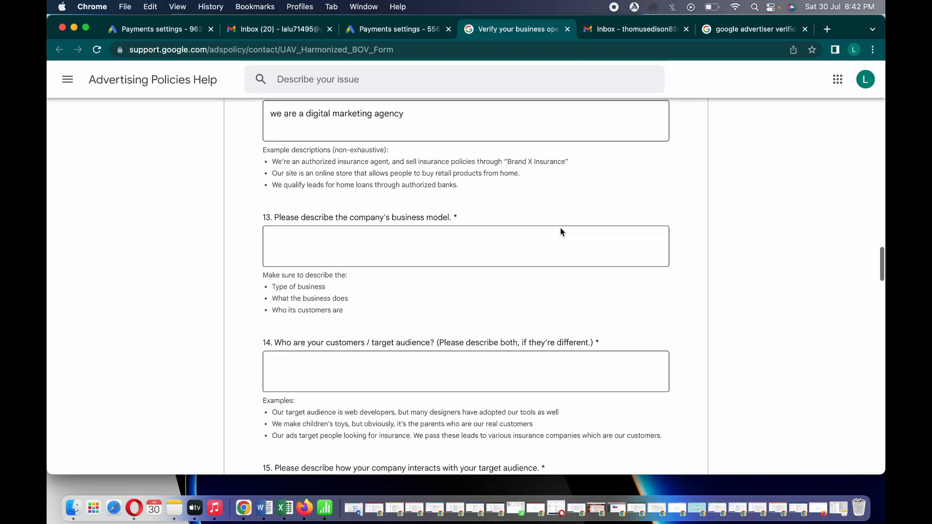
click(403, 209)
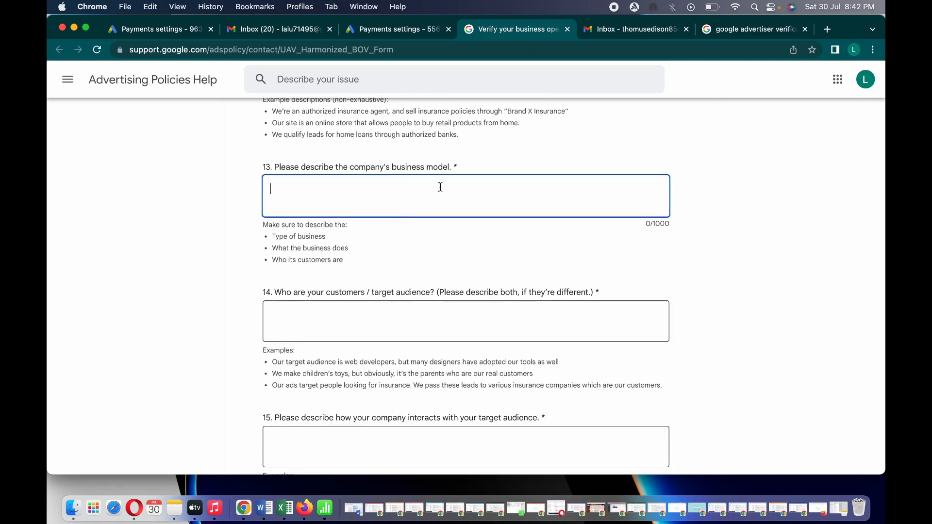
text(we ar)
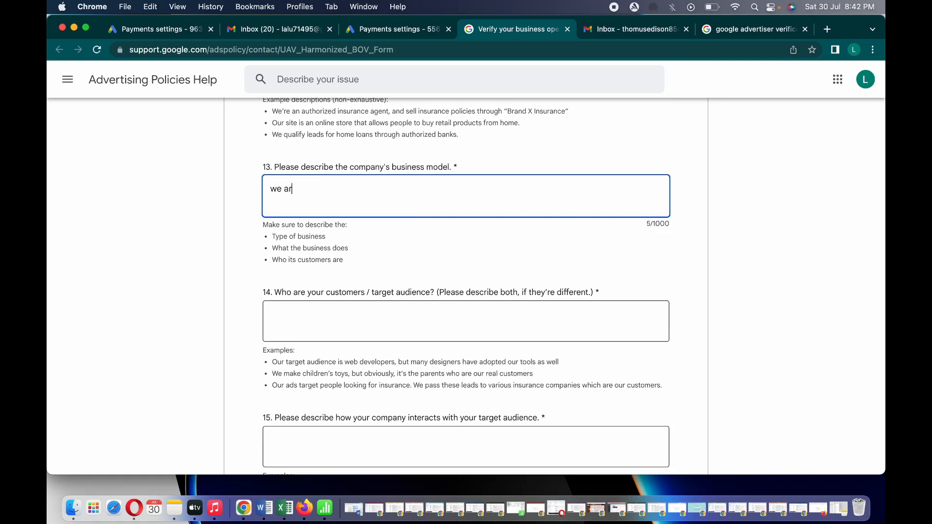
text(e provide digital mark)
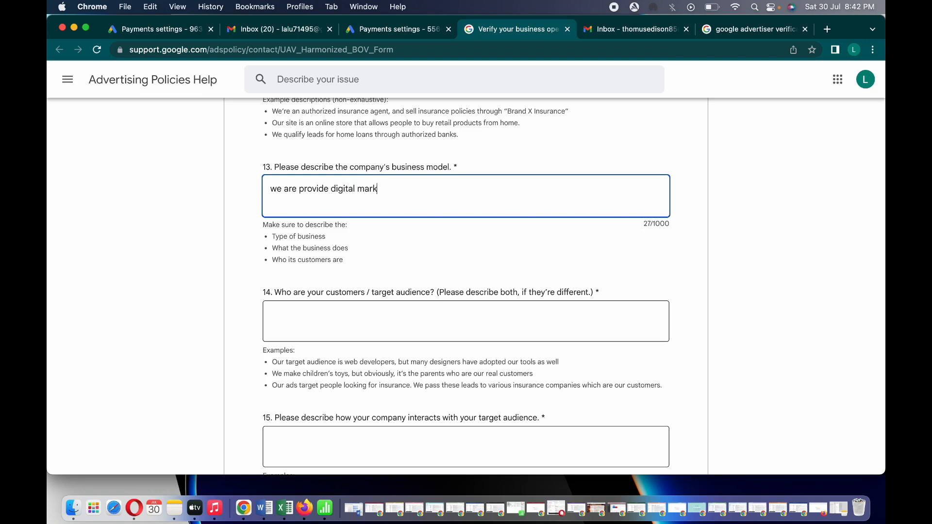
text(eting services)
Enter 'digital marketing' as the customers and target audience in question 14
click(359, 320)
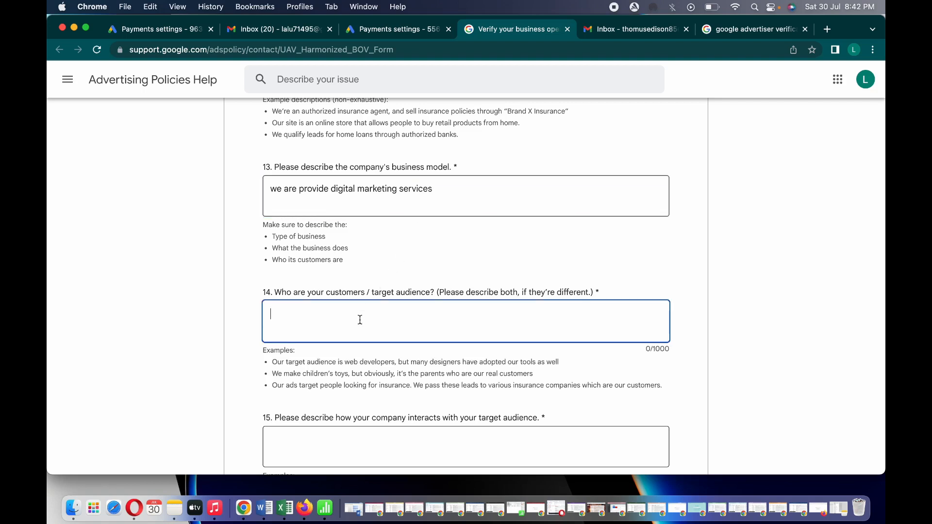
text(c)
key(BackSpace)
text(d)
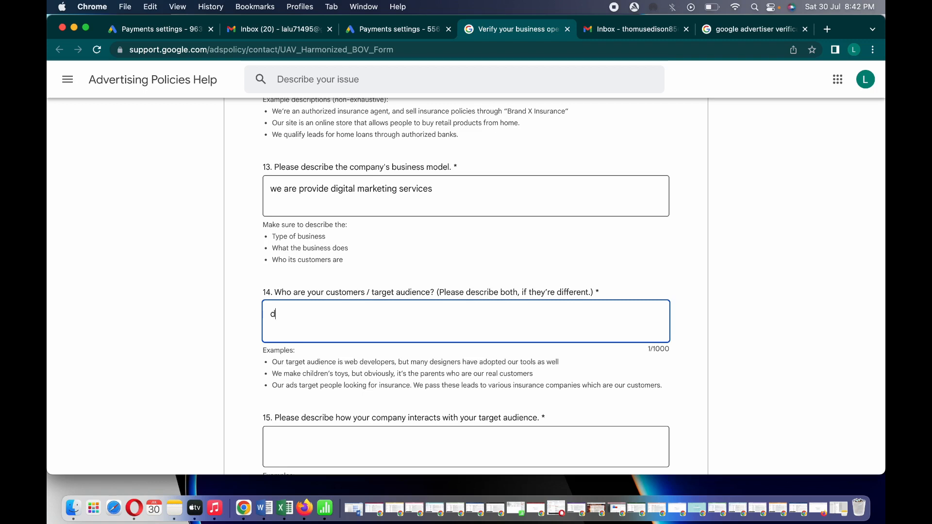
text(igital m)
key(BackSpace)
text(se)
key(BackSpace)
key(BackSpace)
text(m)
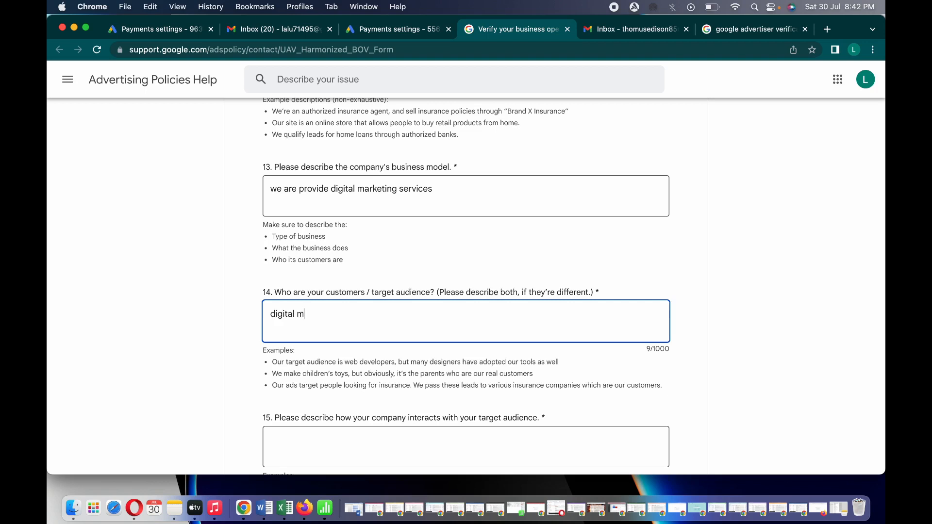
text(arket)
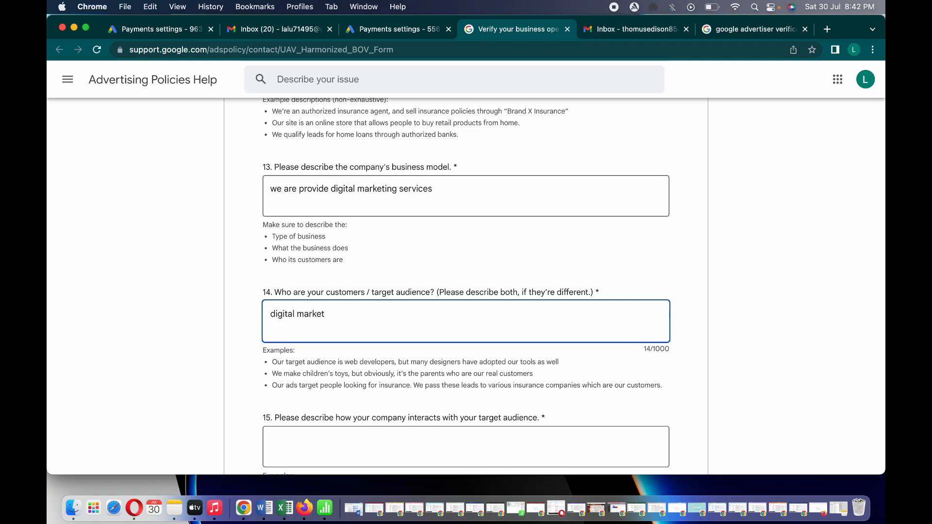
text(ing)
click(743, 330)
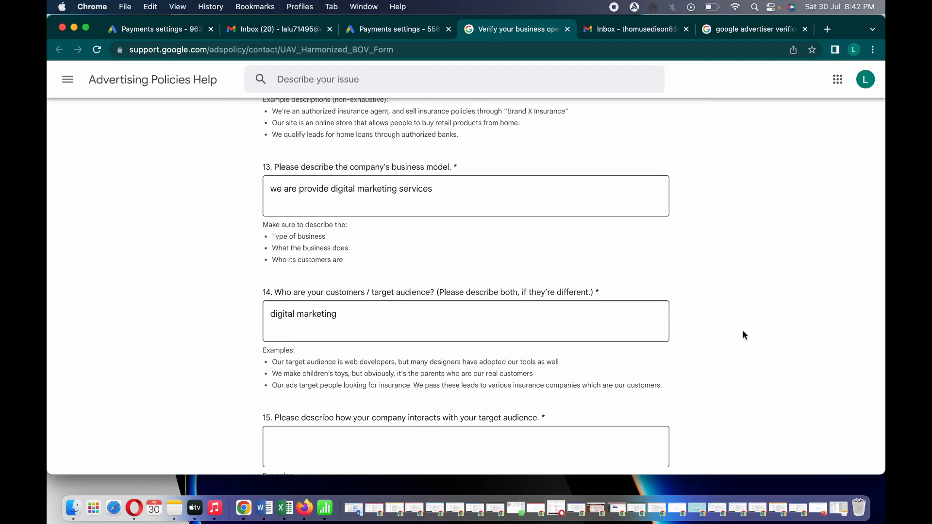
scroll(743, 331, down, 1)
scroll(744, 332, down, 5)
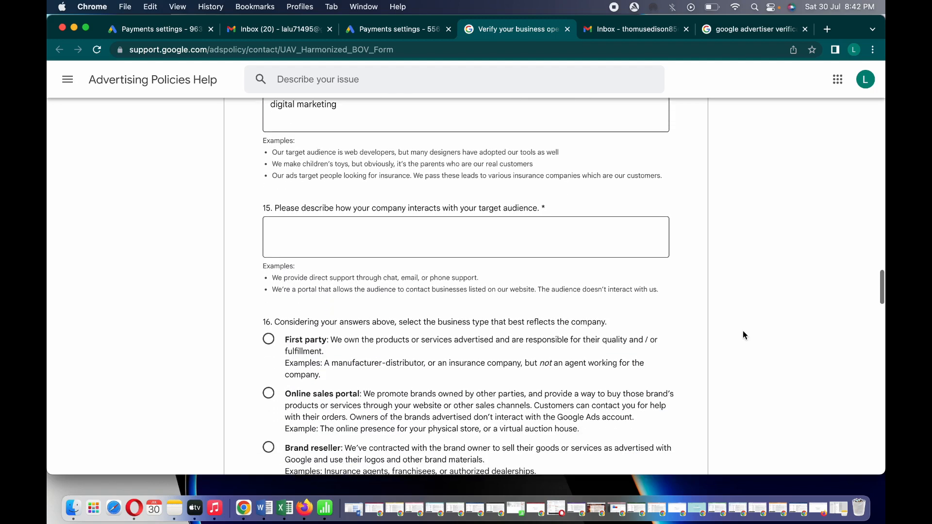
Answer question 15 with 'by website our client book our digital marketing services'
click(506, 228)
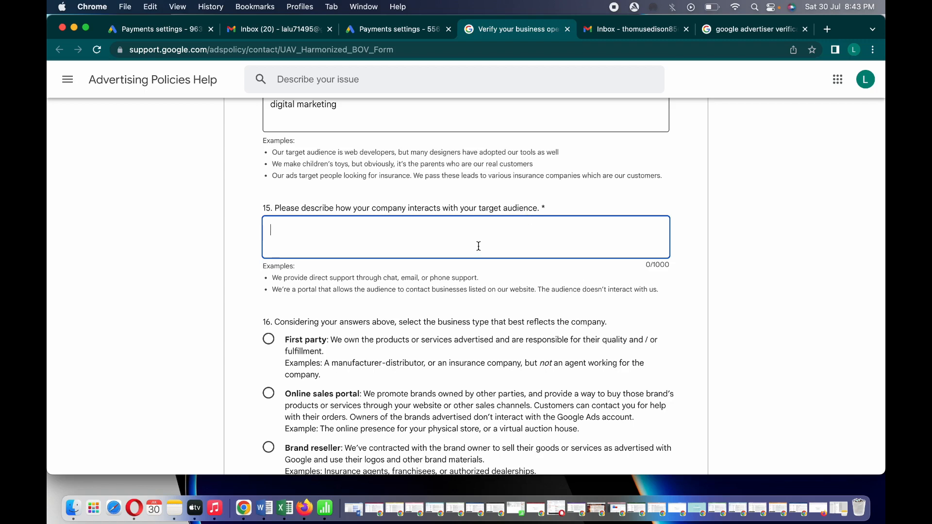
text(by website our clien)
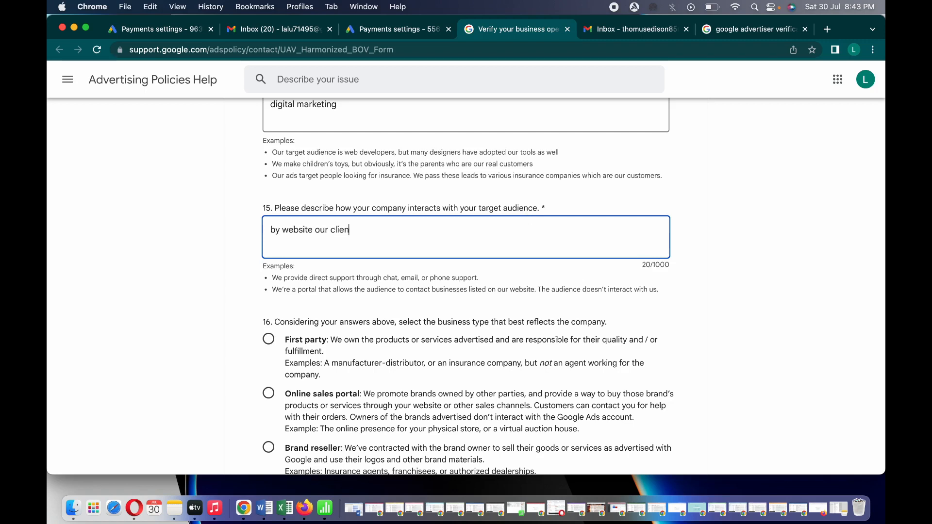
text(t book ou)
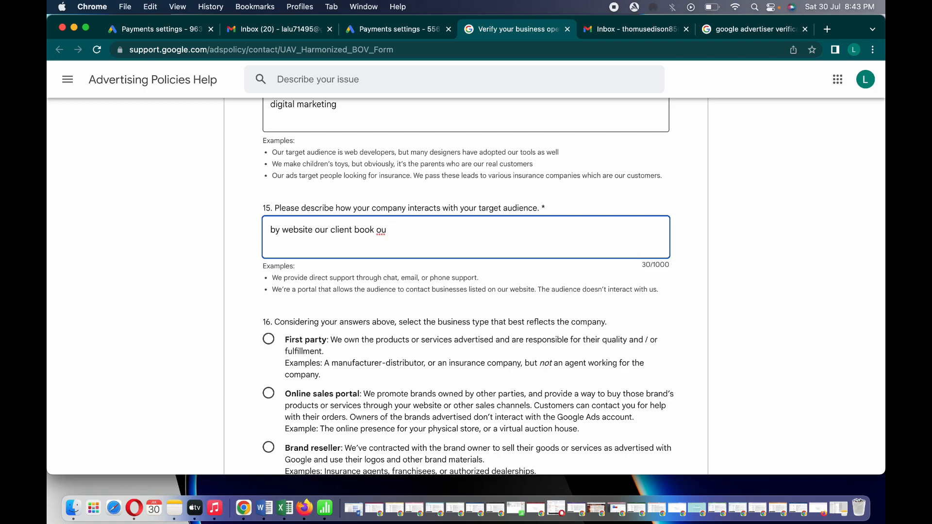
text(r diga)
key(BackSpace)
text(ital marketing )
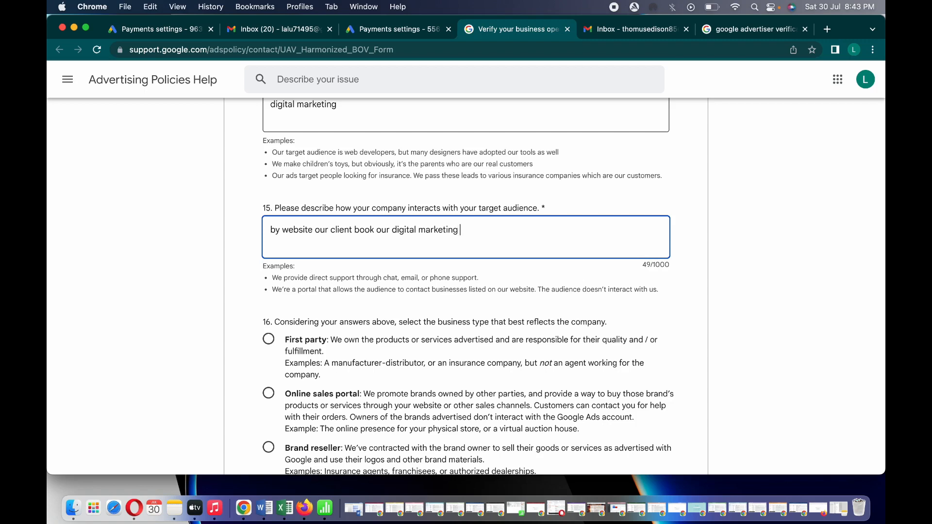
text(services)
Choose 'Online sales portal' as the business type and say the brand owners deliver the goods
click(782, 313)
scroll(782, 313, down, 5)
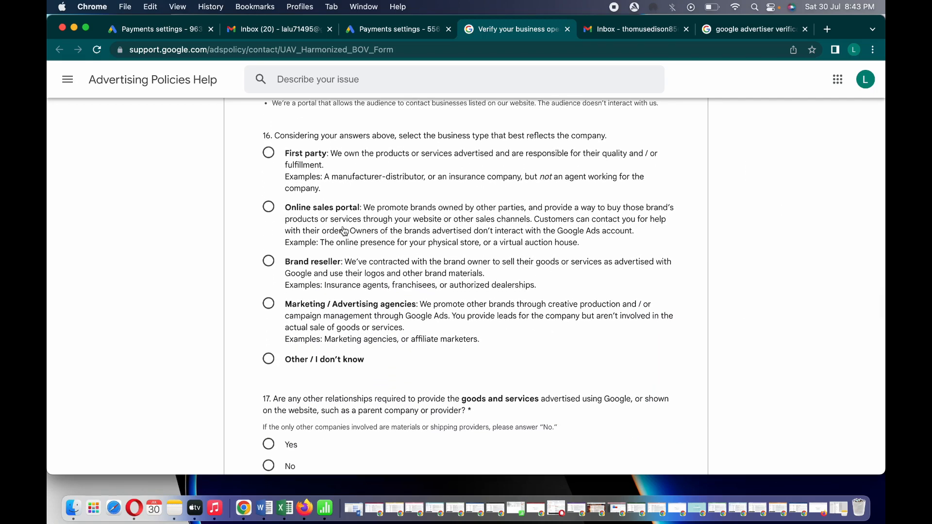
click(295, 225)
scroll(806, 314, down, 8)
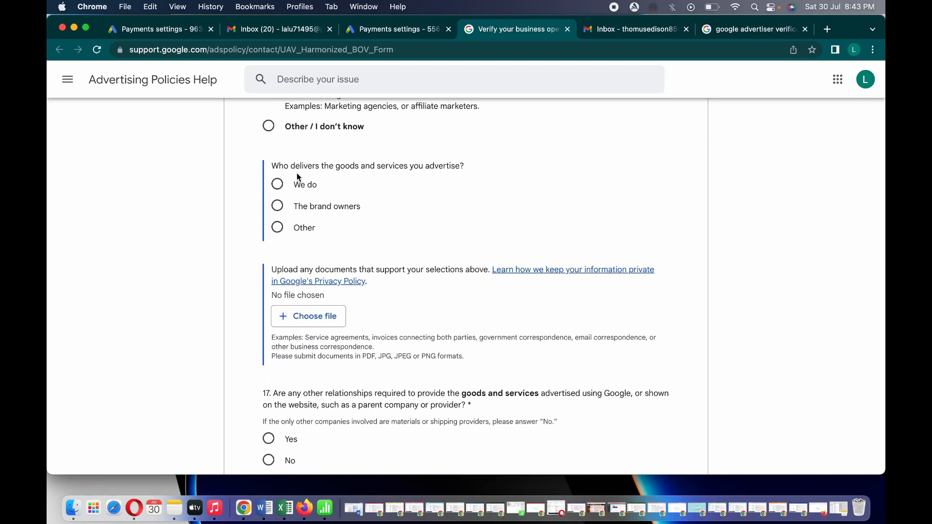
click(285, 209)
Answer Yes to question 17, not an advertising agency to question 18, and Yes to external agency sign-in
scroll(730, 210, down, 1)
scroll(730, 210, down, 5)
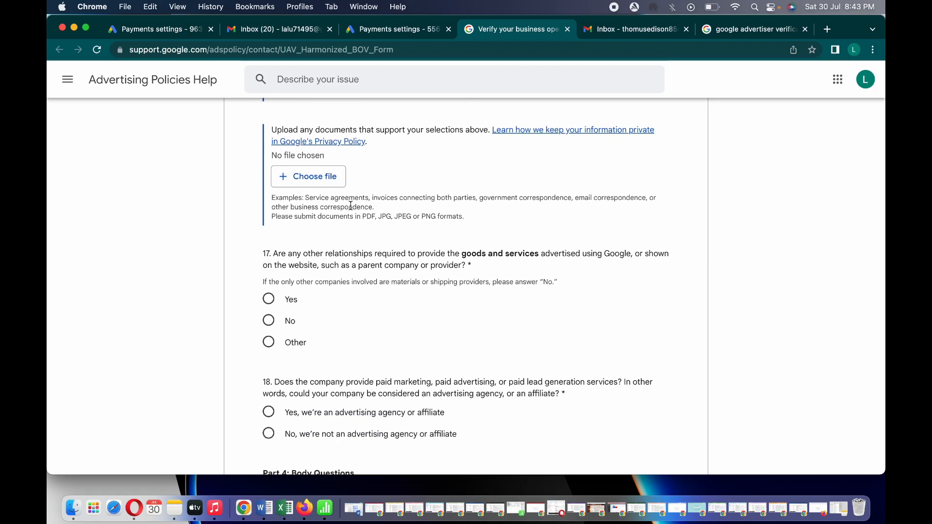
click(271, 300)
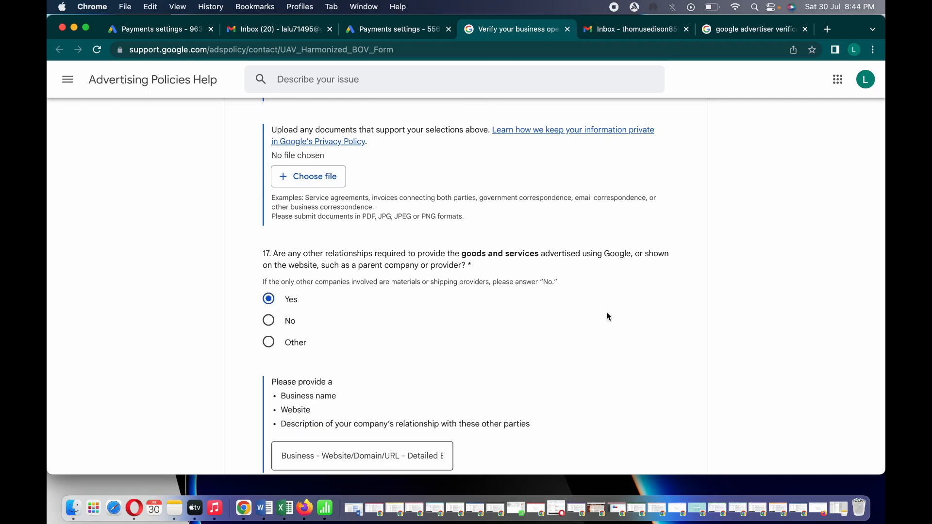
scroll(691, 325, down, 5)
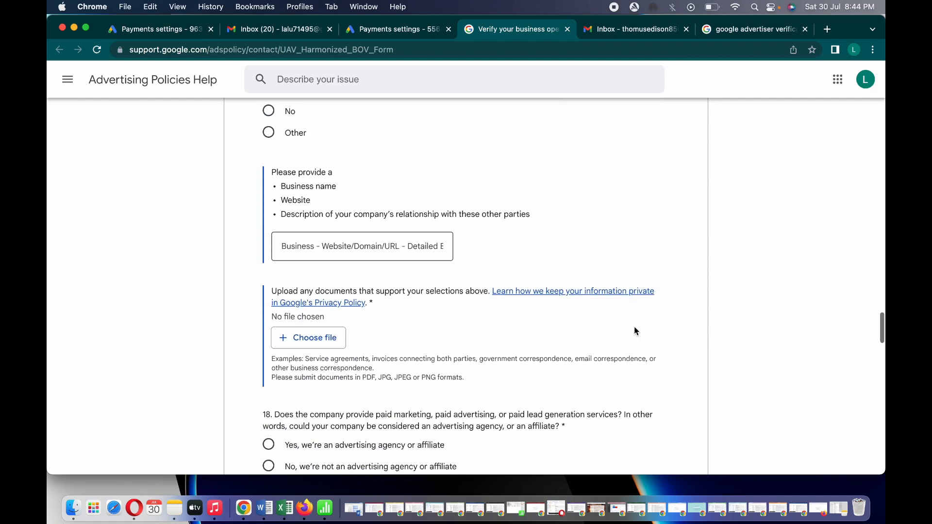
scroll(628, 233, down, 1)
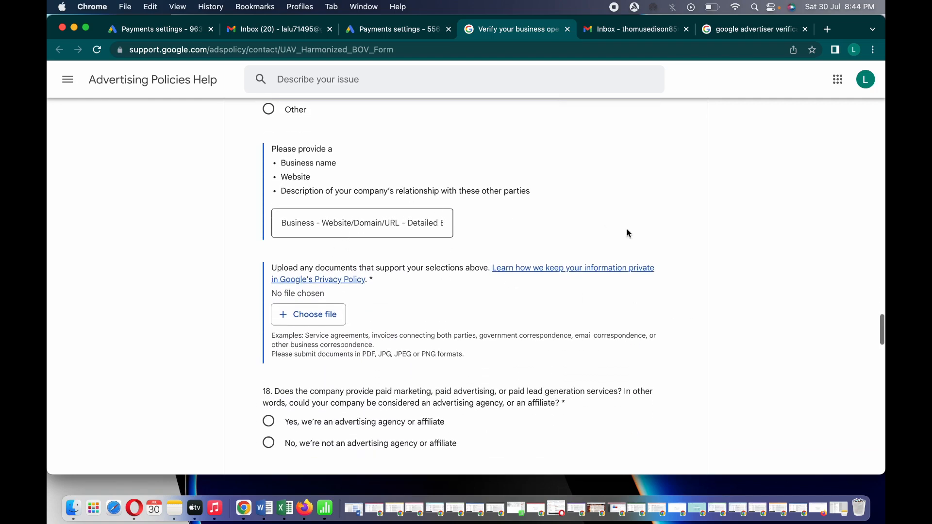
scroll(628, 233, down, 3)
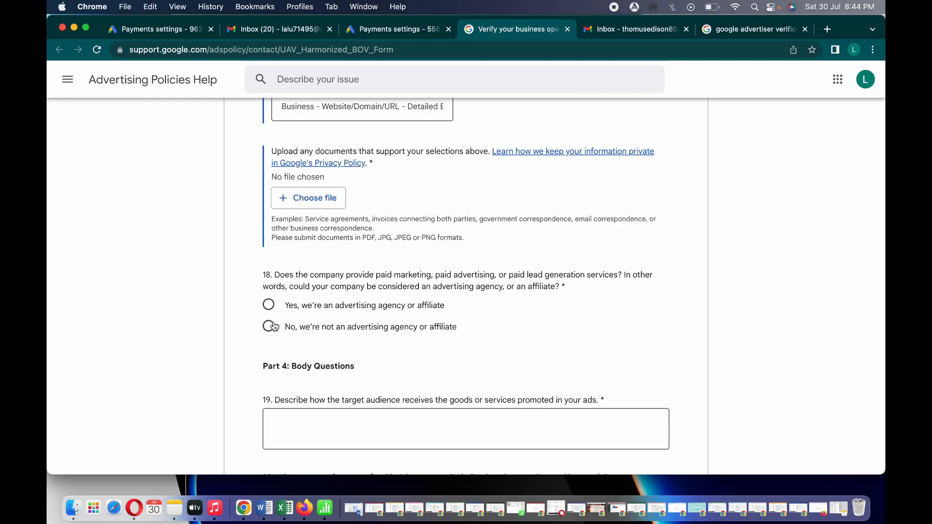
click(269, 327)
scroll(765, 297, down, 3)
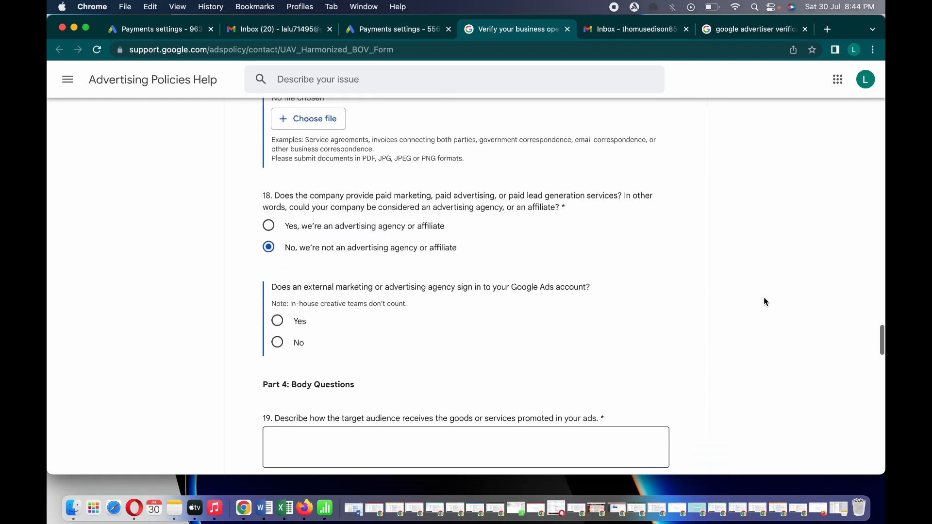
scroll(764, 300, down, 5)
click(293, 145)
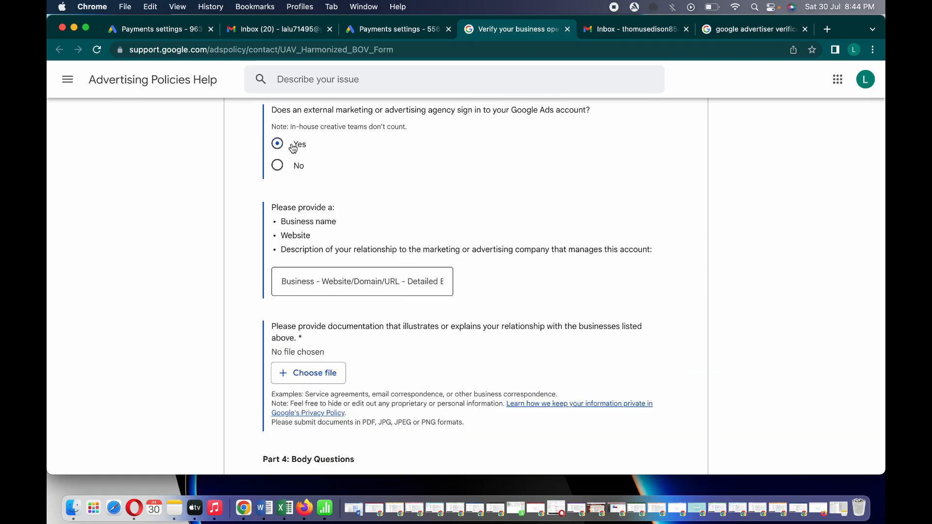
scroll(747, 246, down, 1)
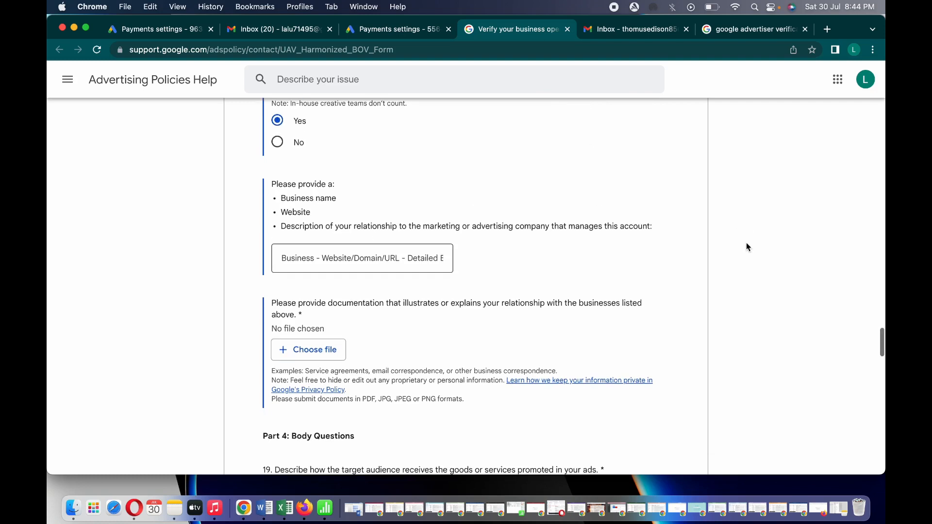
scroll(747, 246, down, 10)
click(330, 206)
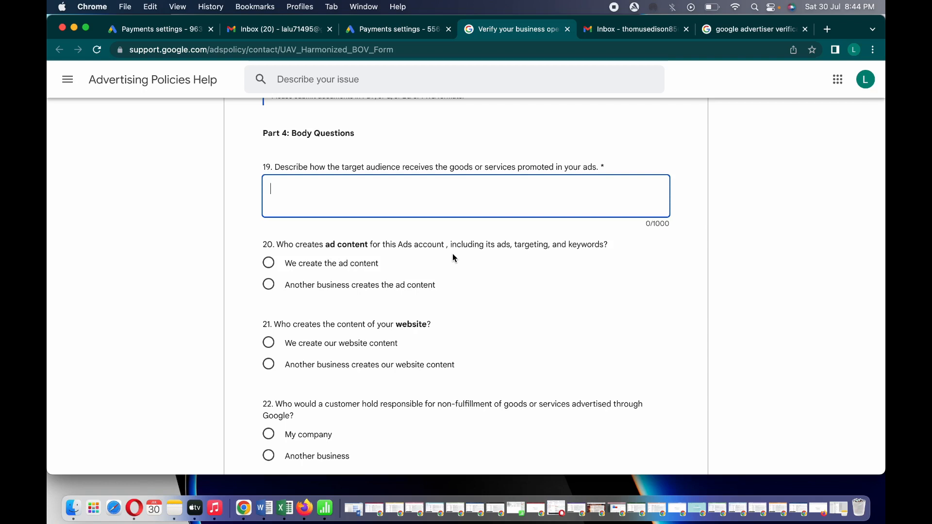
click(741, 255)
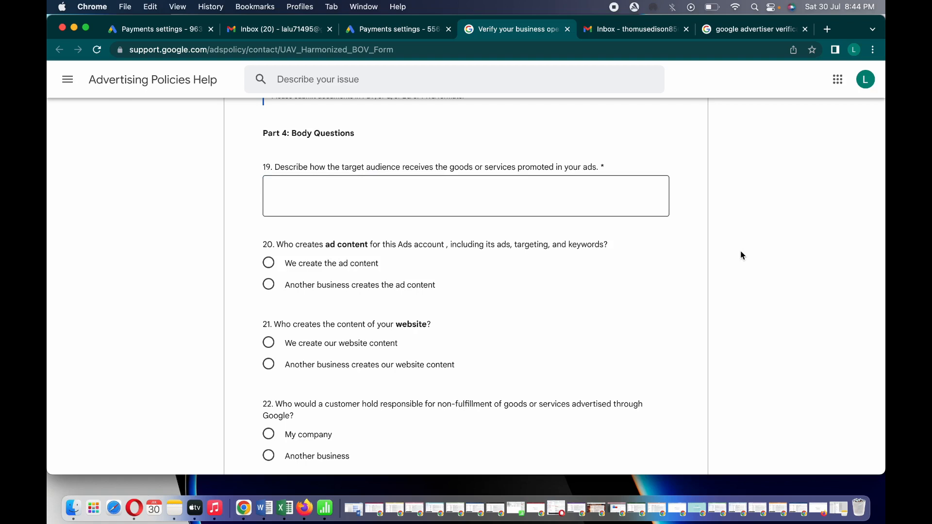
scroll(613, 291, down, 5)
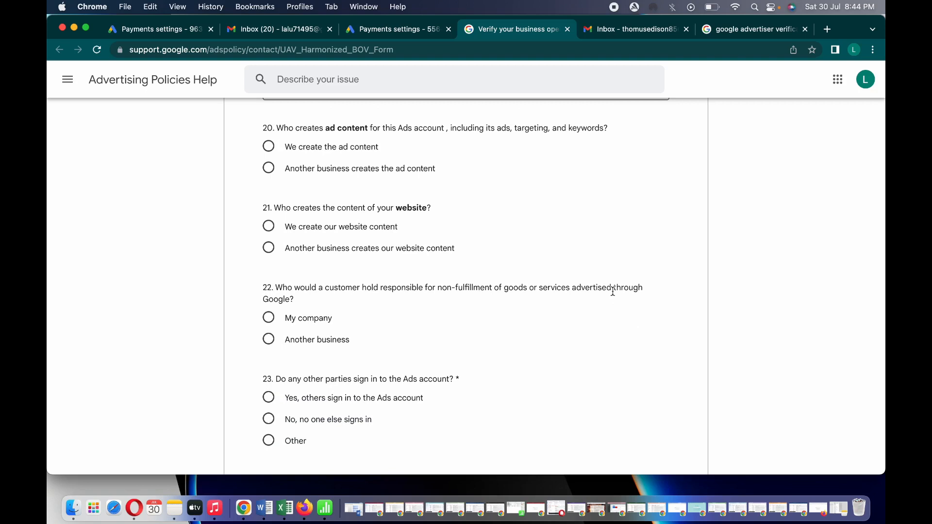
Say another business creates both the ad content and the website content
click(278, 169)
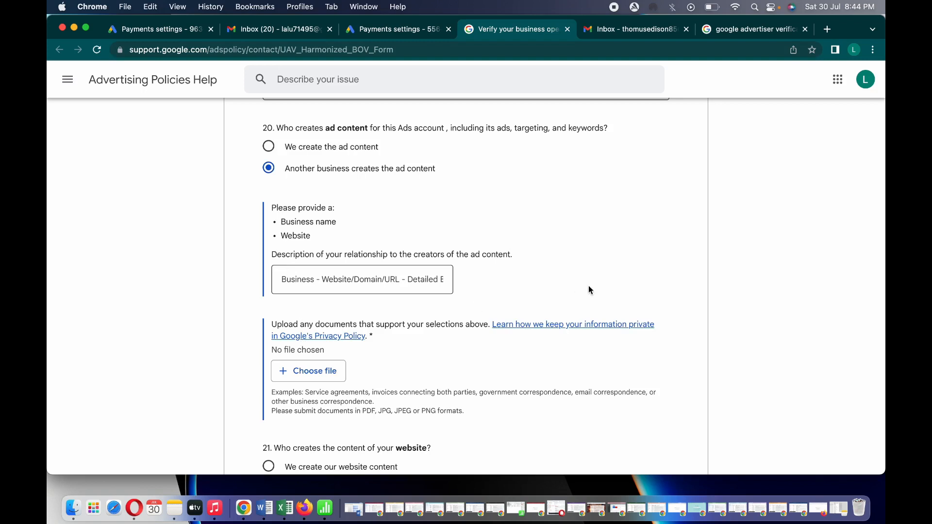
scroll(588, 286, down, 1)
scroll(779, 255, down, 5)
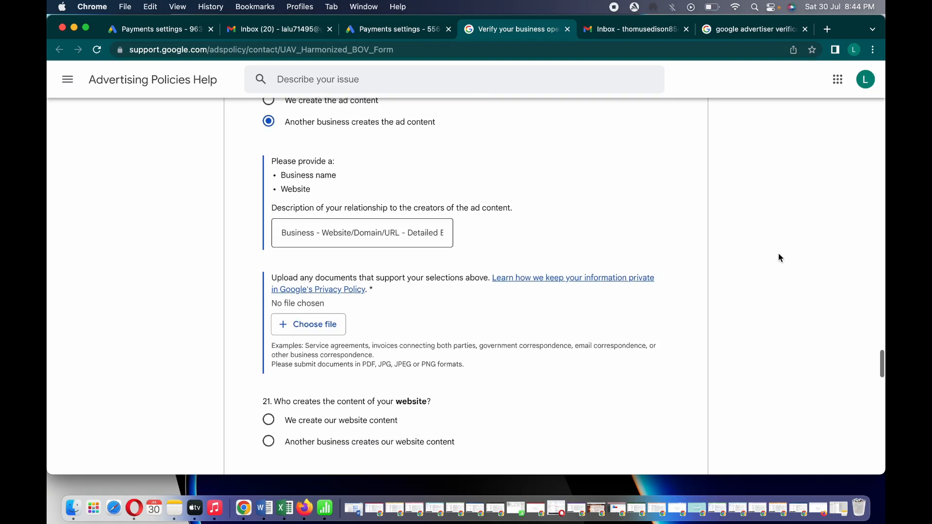
scroll(779, 258, down, 5)
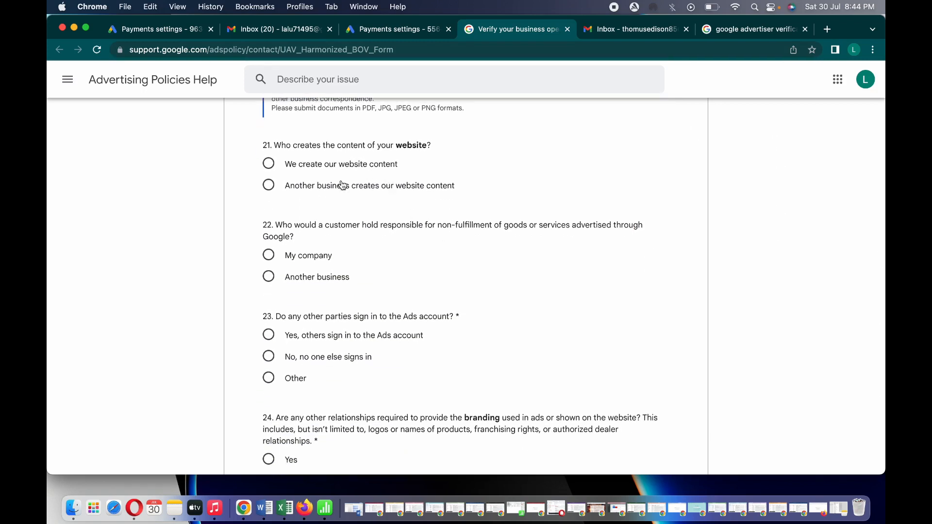
click(301, 189)
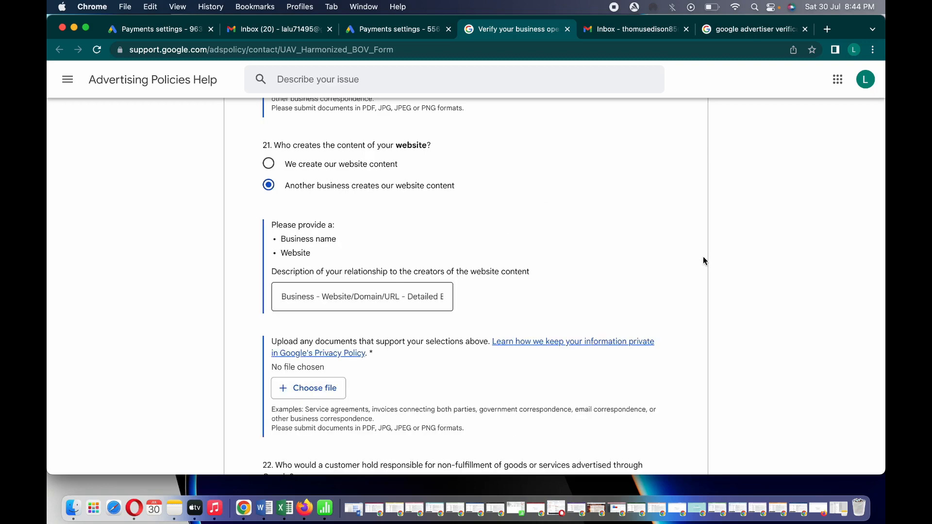
scroll(703, 261, down, 5)
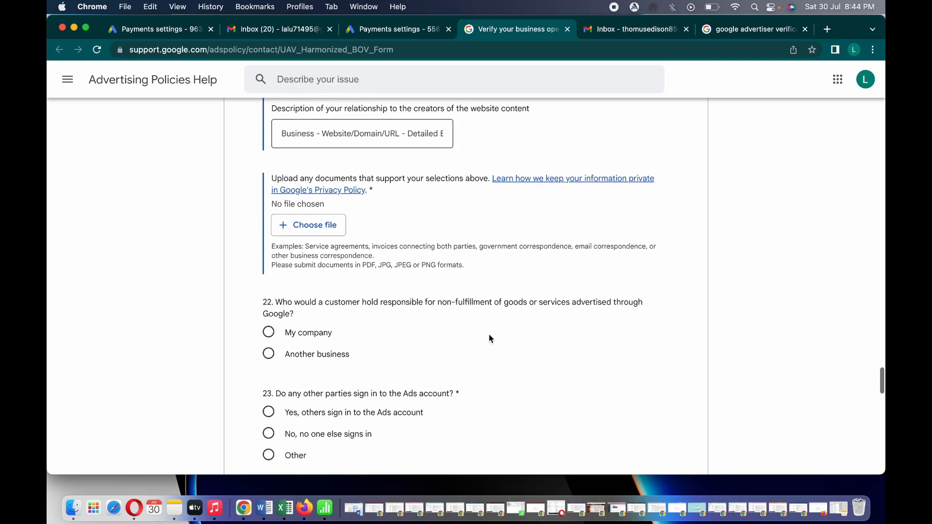
scroll(519, 357, down, 8)
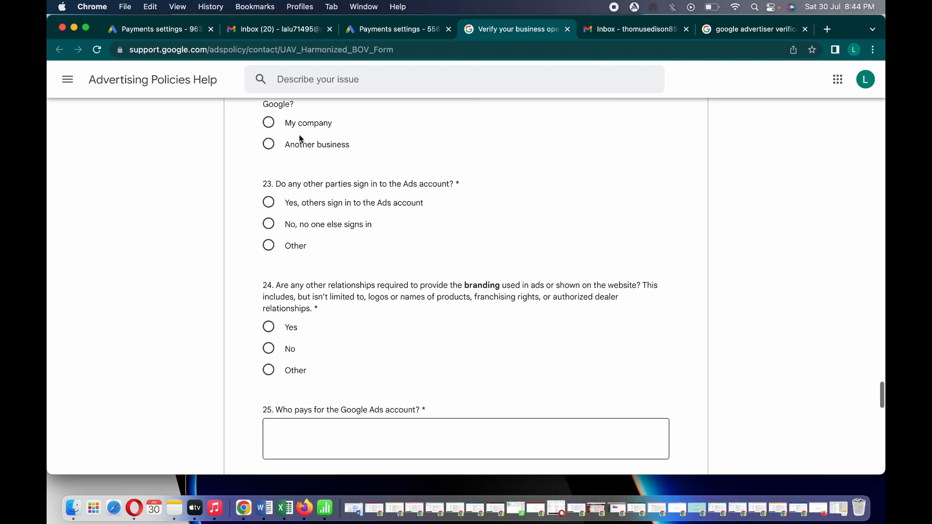
Say another business handles fulfilment and others sign in to the Ads account
click(300, 142)
scroll(682, 275, down, 1)
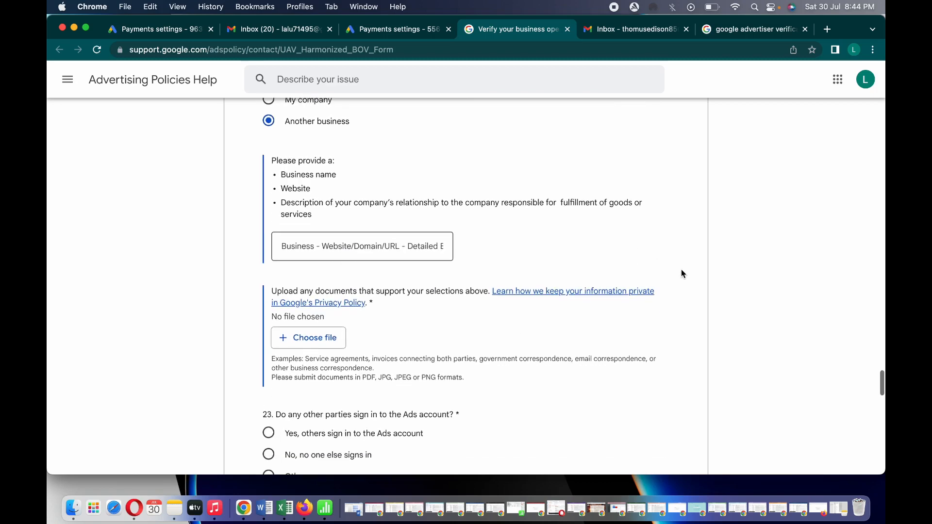
scroll(682, 275, down, 9)
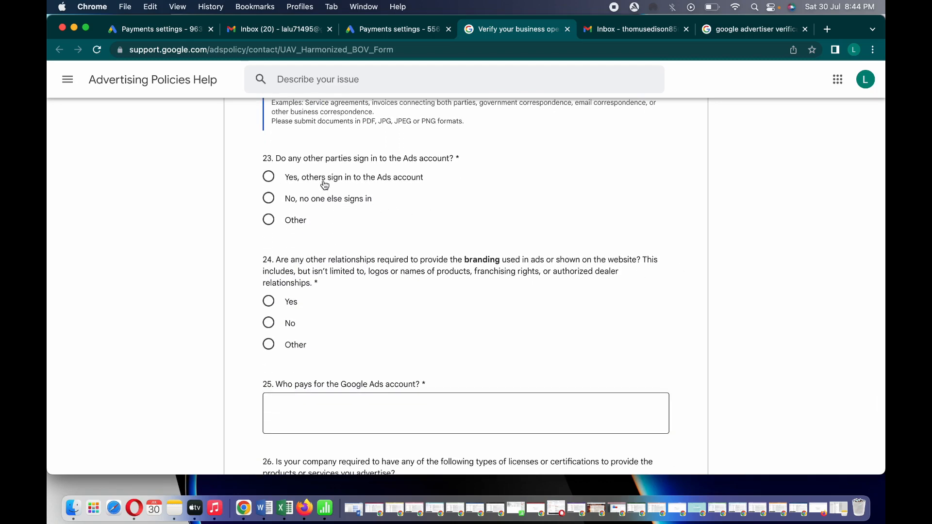
click(324, 185)
scroll(664, 258, down, 7)
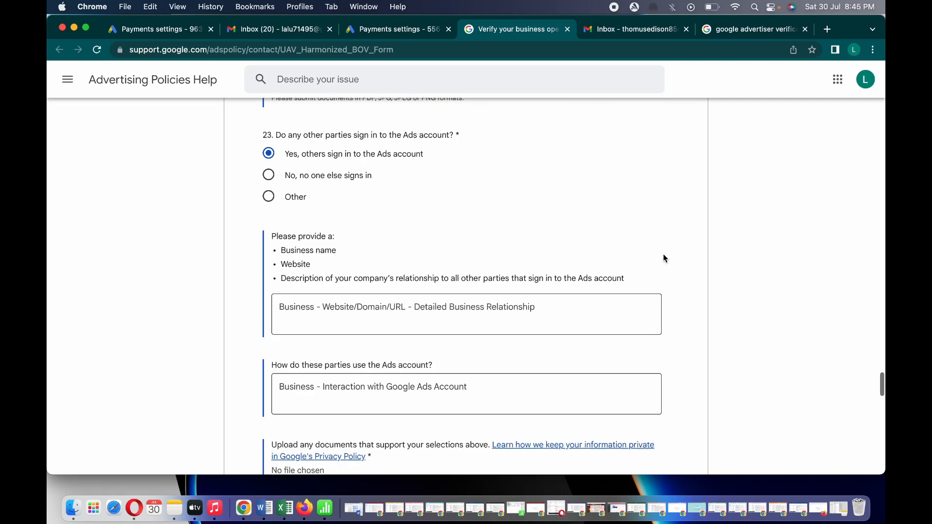
scroll(827, 149, down, 9)
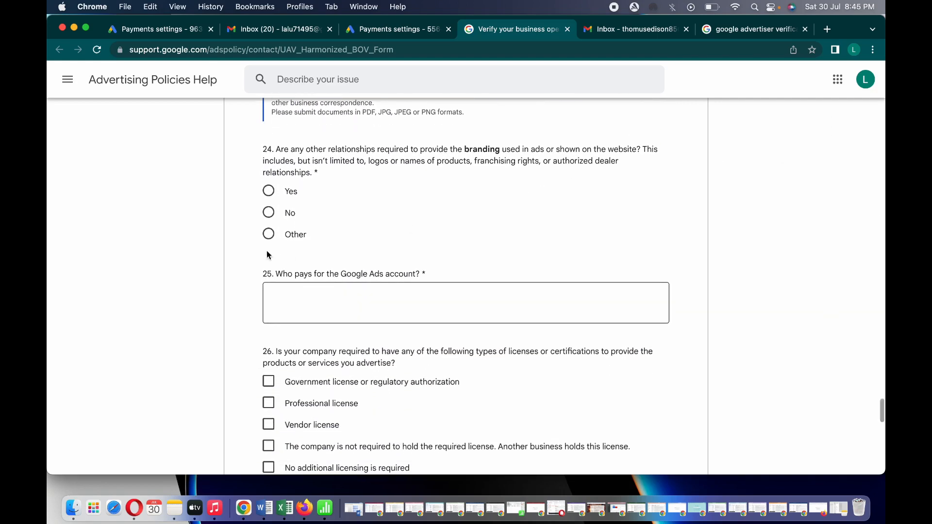
Answer No to question 24 and enter the payer's name followed by 'is making payment' for question 25
click(269, 214)
click(315, 305)
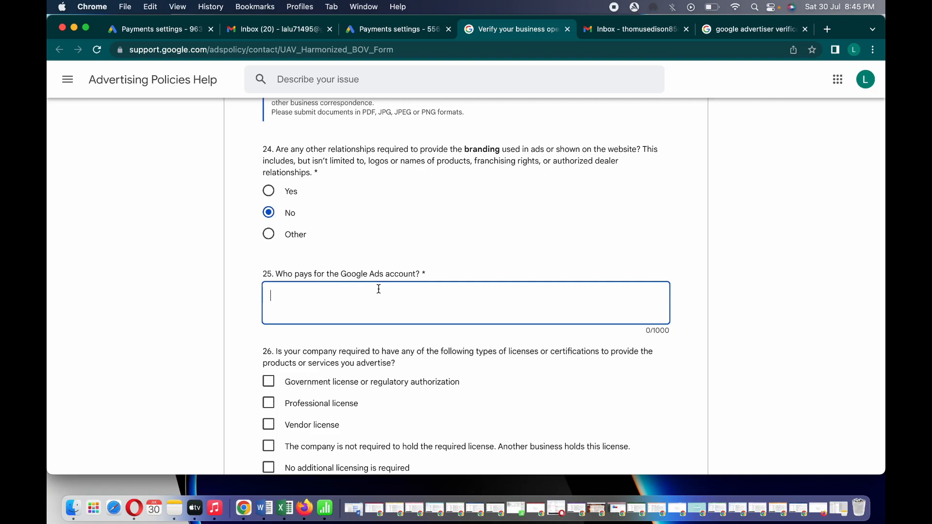
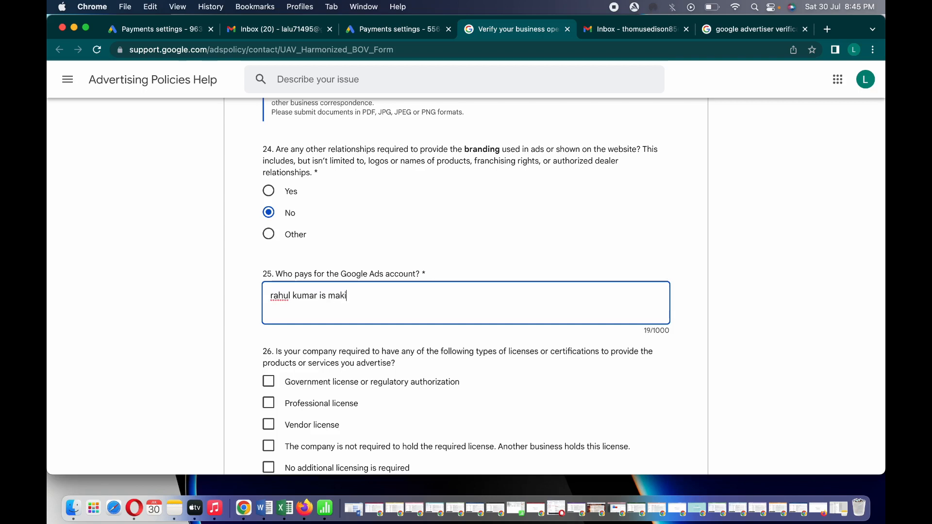
text(ng pay)
text(m)
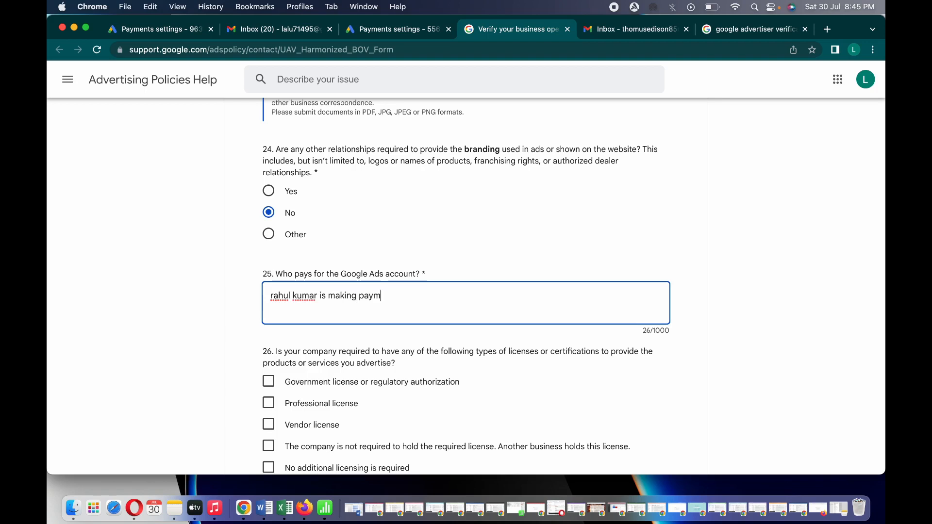
text(ent)
click(791, 272)
scroll(790, 272, down, 2)
scroll(790, 276, down, 5)
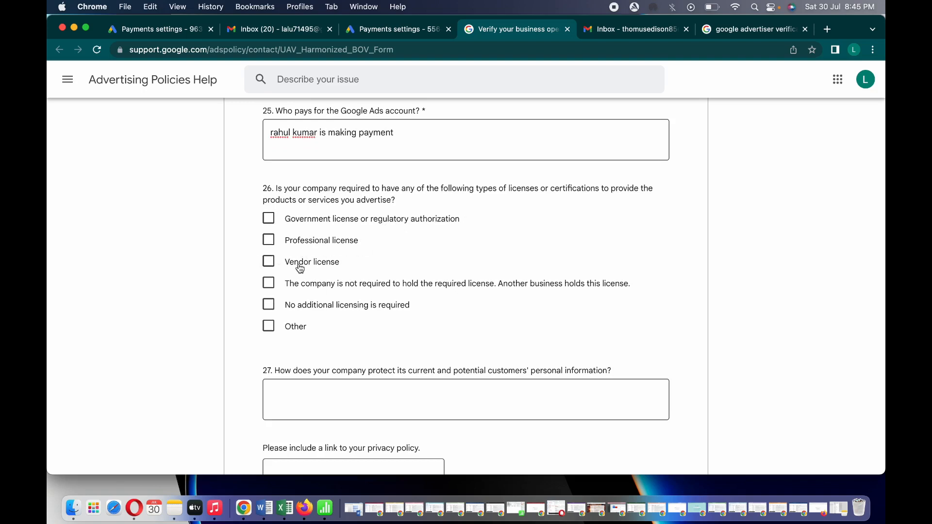
Tick 'Government license or regulatory authorization' for question 26 and enter the license holder's name
click(268, 219)
scroll(720, 294, down, 10)
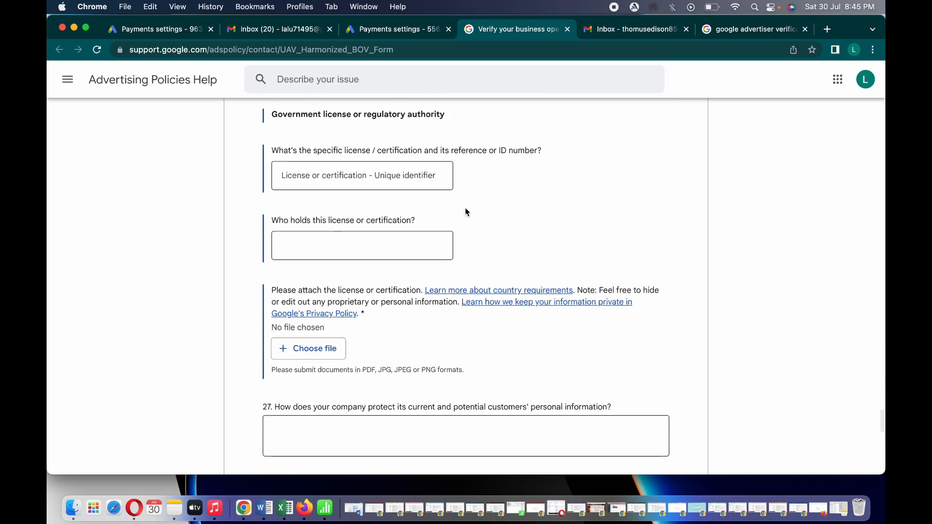
click(332, 249)
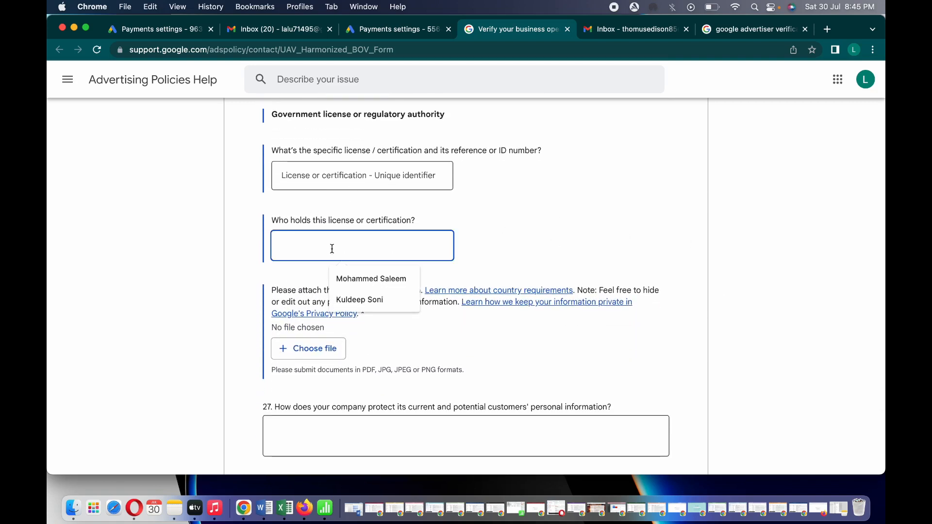
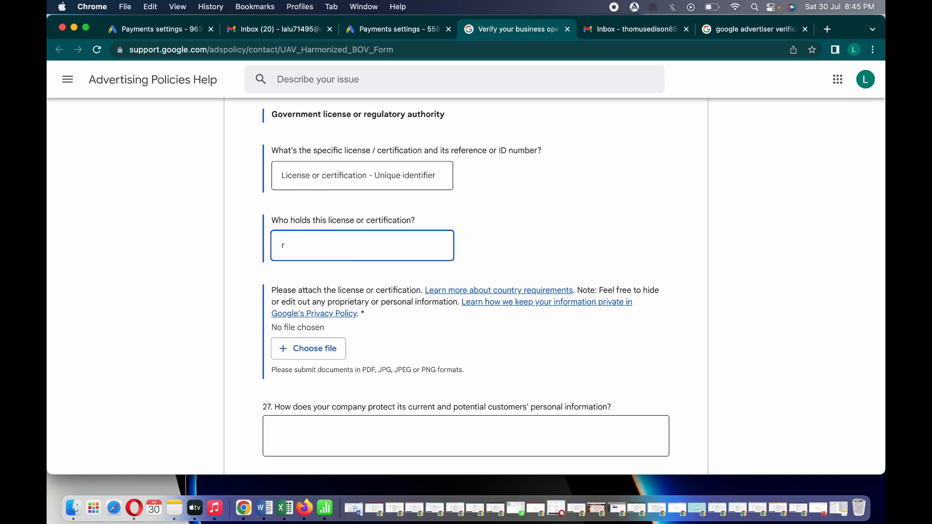
click(296, 173)
click(658, 193)
scroll(657, 193, down, 2)
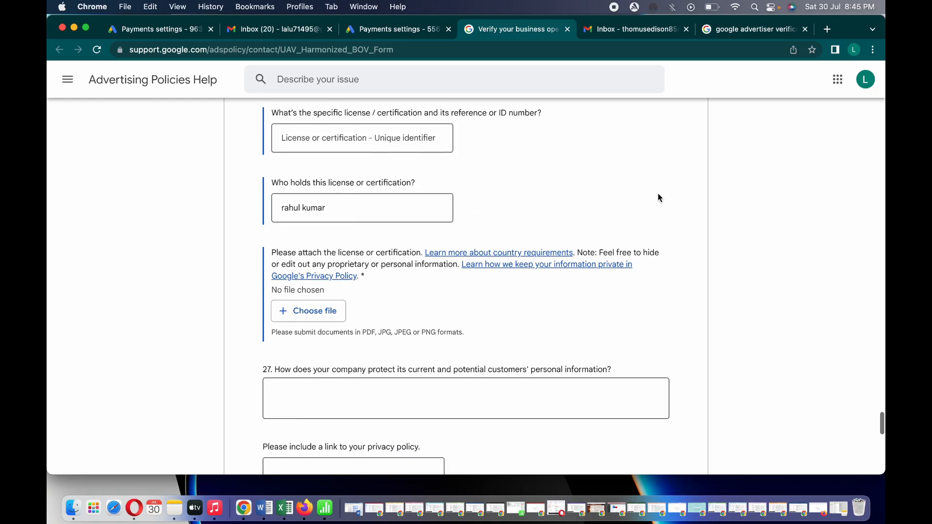
scroll(658, 193, down, 5)
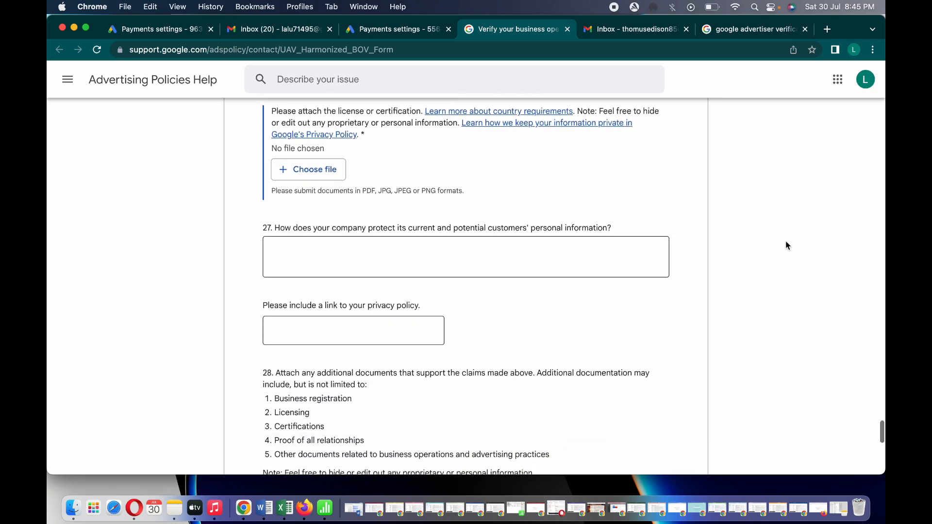
scroll(619, 291, down, 3)
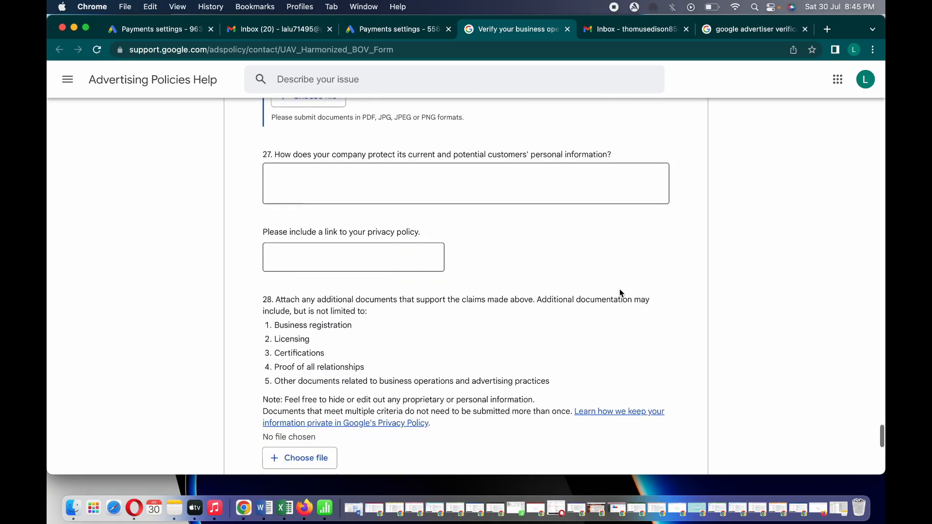
scroll(607, 290, down, 4)
scroll(512, 199, down, 3)
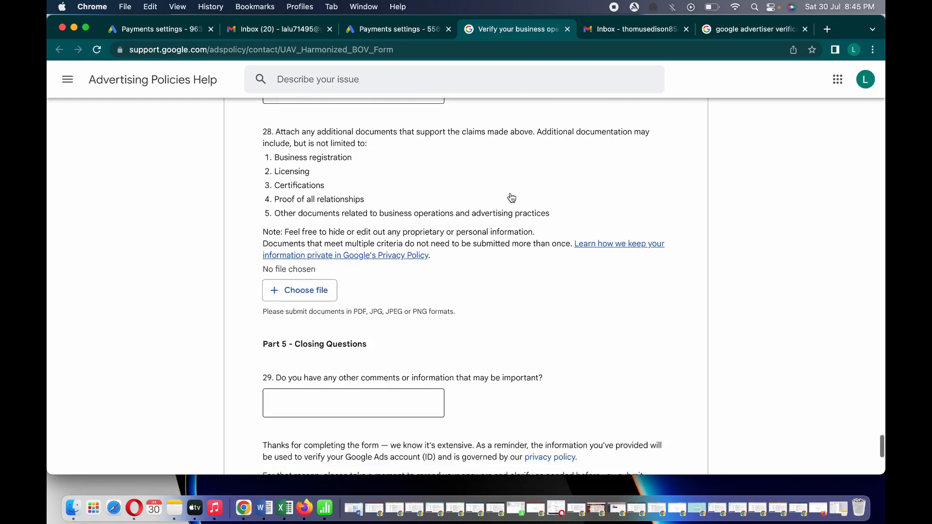
scroll(512, 197, down, 3)
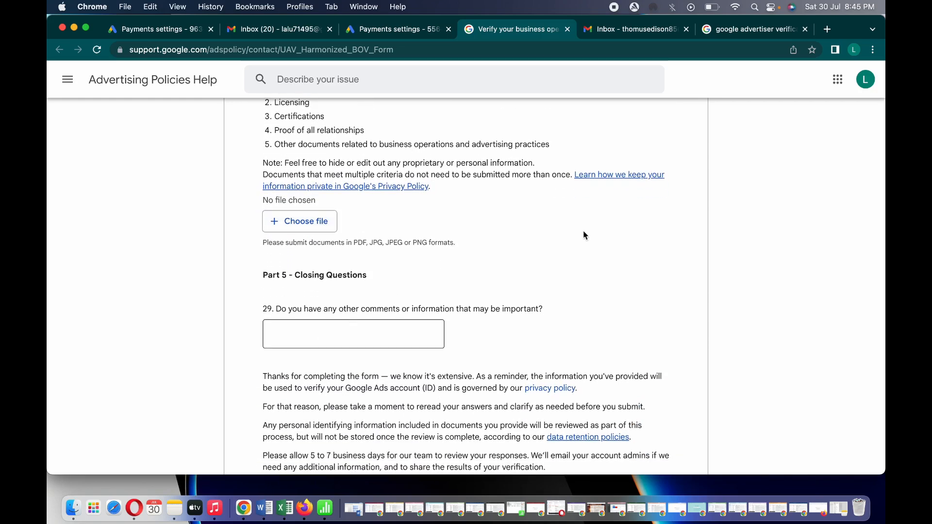
scroll(584, 236, down, 5)
click(357, 206)
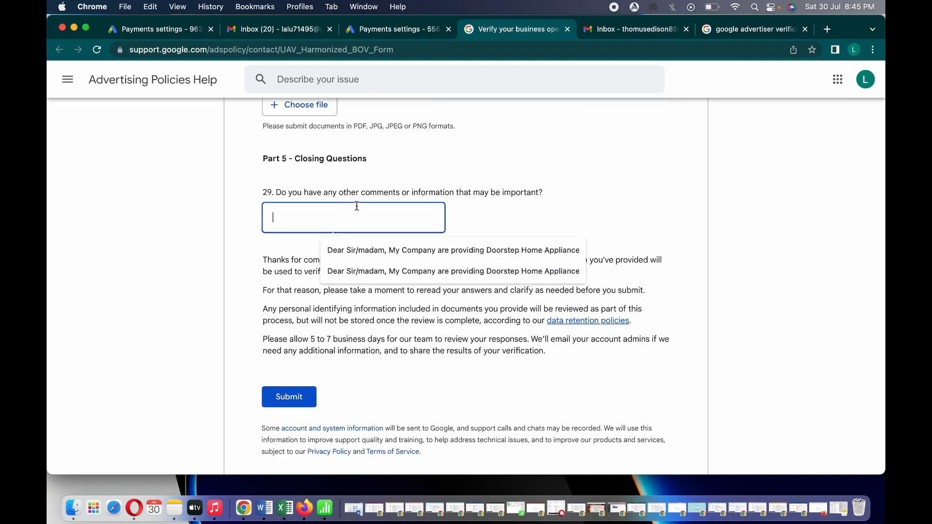
click(584, 172)
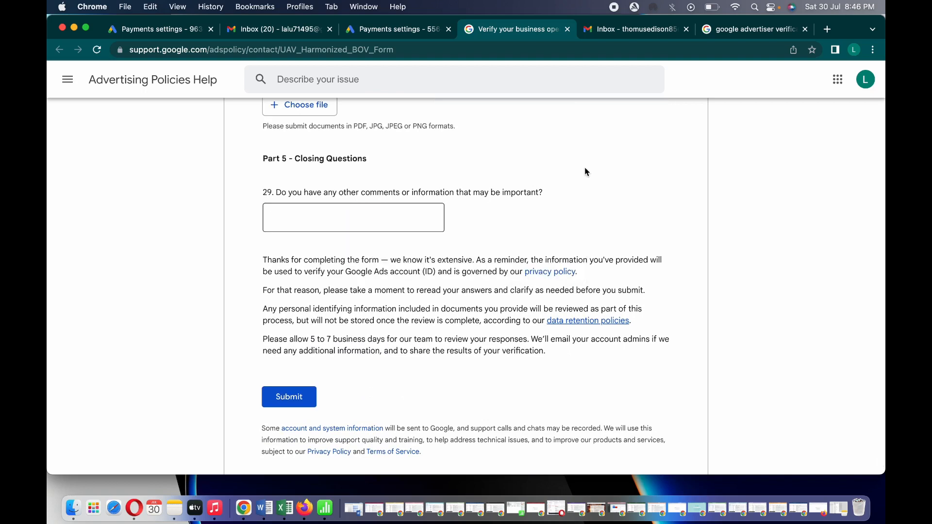
click(398, 217)
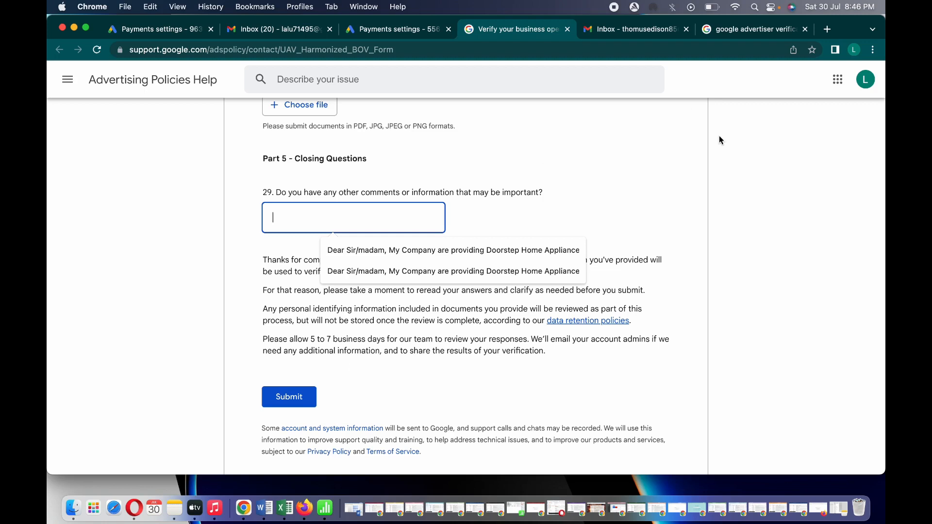
click(665, 161)
scroll(658, 160, up, 5)
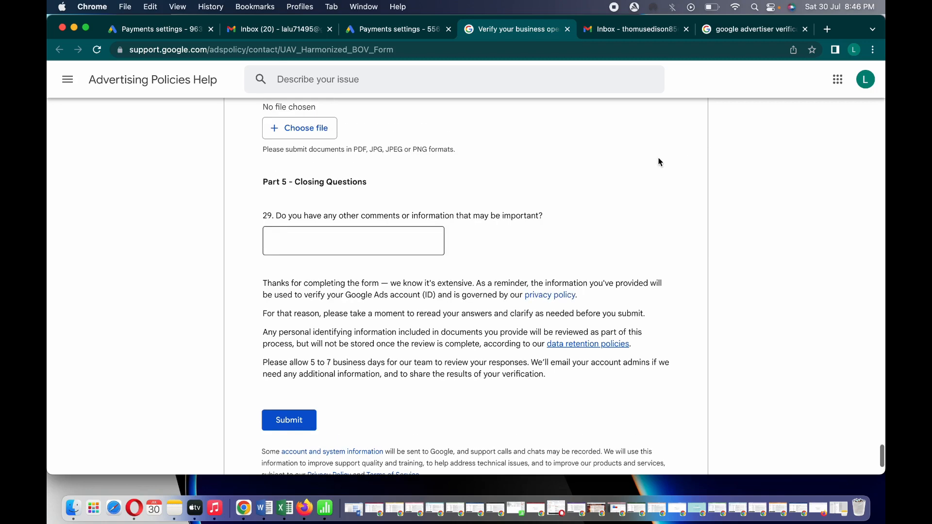
Close the verification form tab and open the verified-advertiser email in Gmail
click(568, 30)
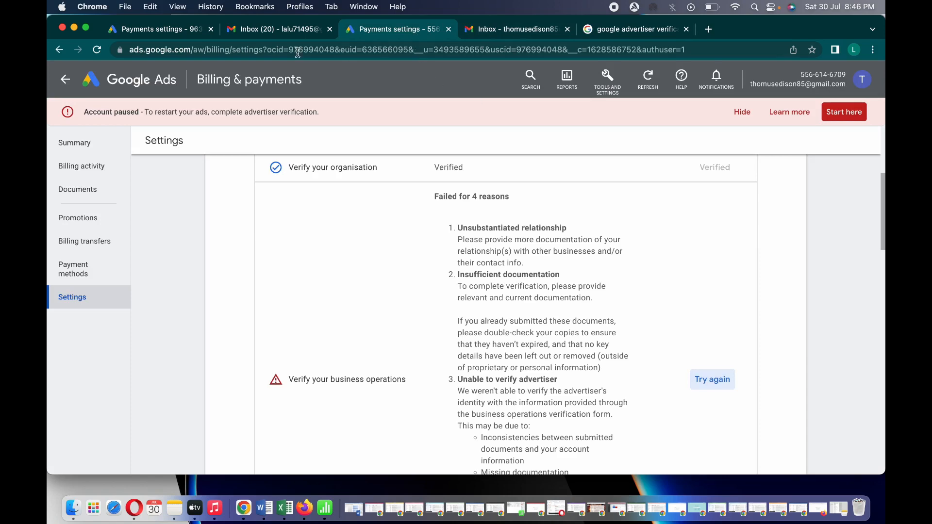
click(281, 30)
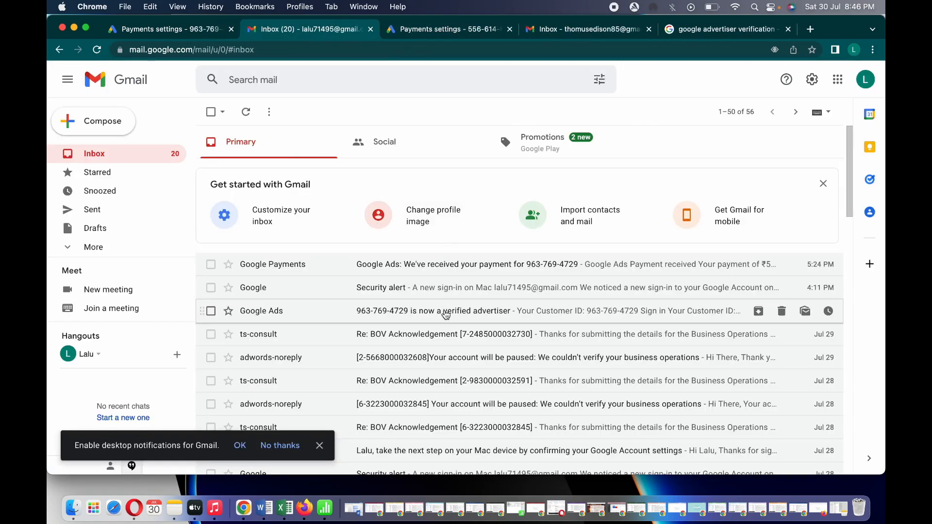
click(443, 312)
Scroll through the email and enlarge its sample ad-disclosure illustration
scroll(627, 237, down, 5)
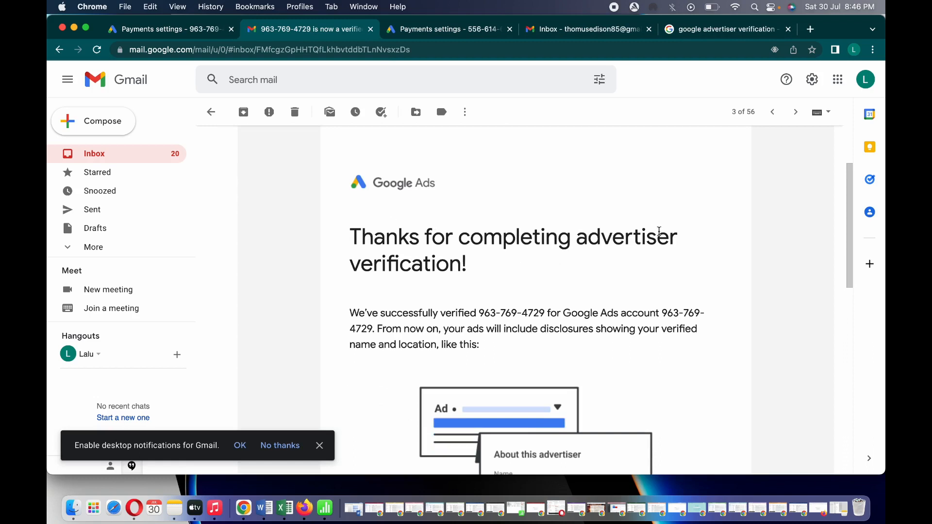
scroll(515, 298, down, 2)
scroll(517, 300, down, 2)
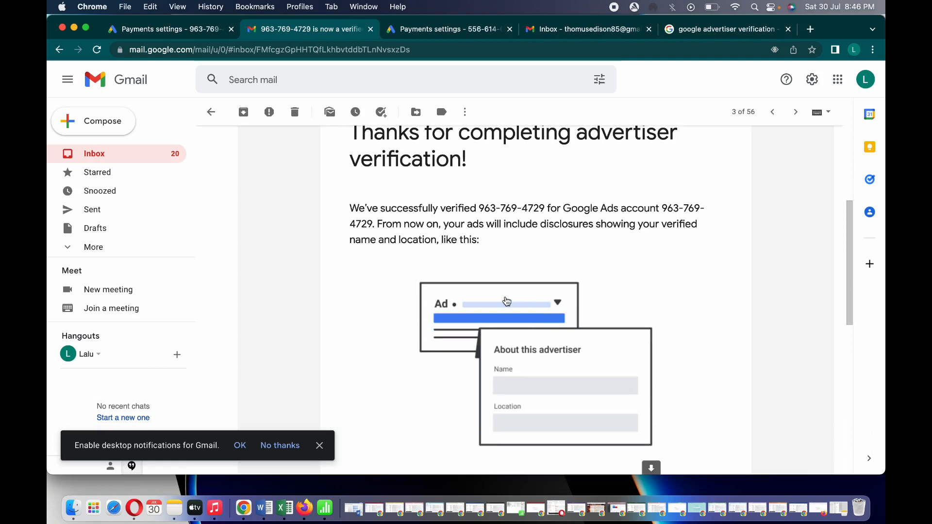
scroll(631, 277, down, 1)
click(618, 277)
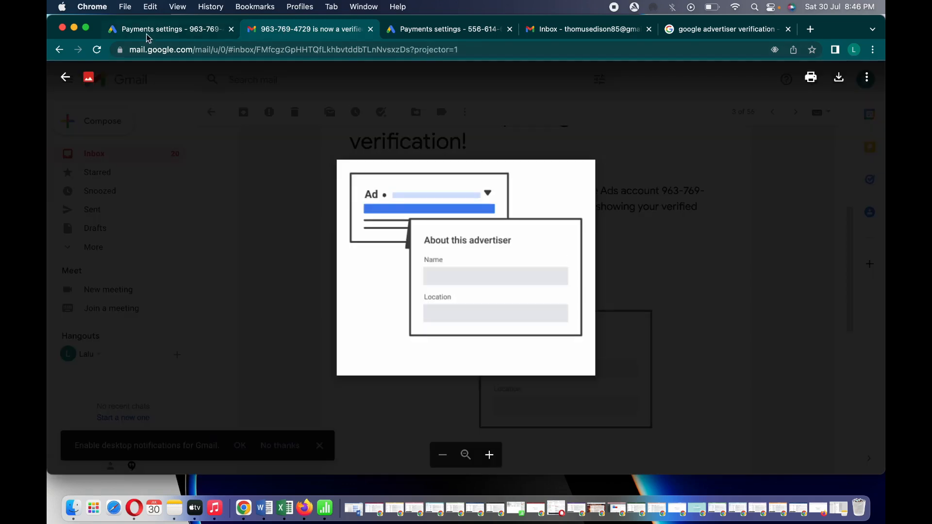
Switch to the first Google Ads tab to review advertiser verification in billing settings
click(148, 32)
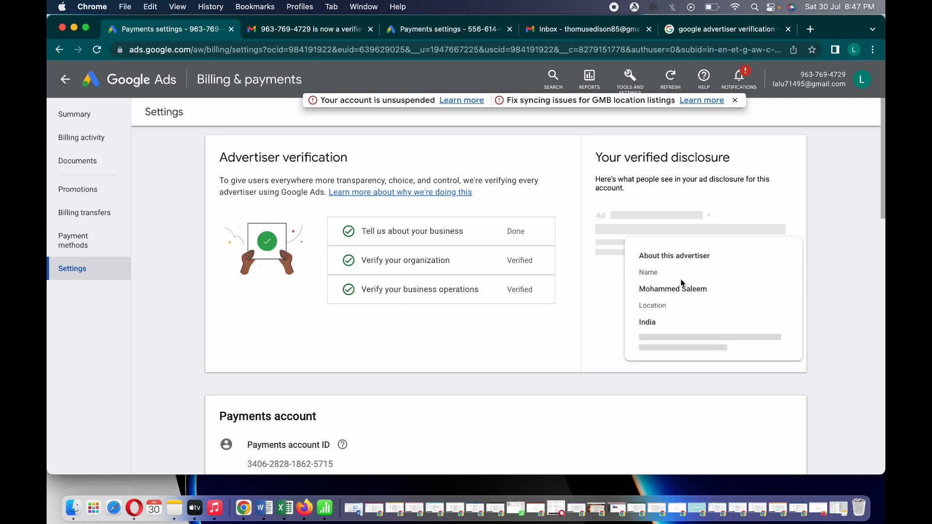
Return from billing to Ad group 2 and view its Ads list with the washing-machine ad Eligible
click(70, 84)
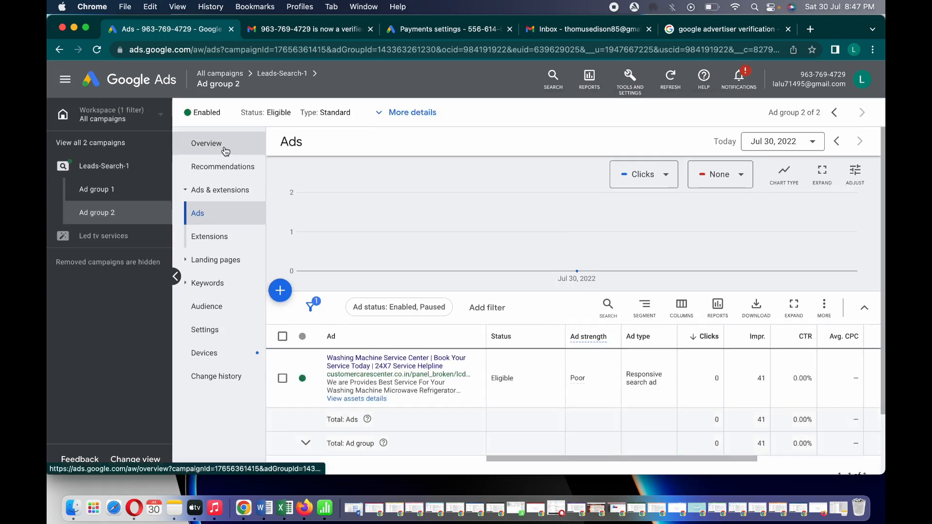
click(225, 151)
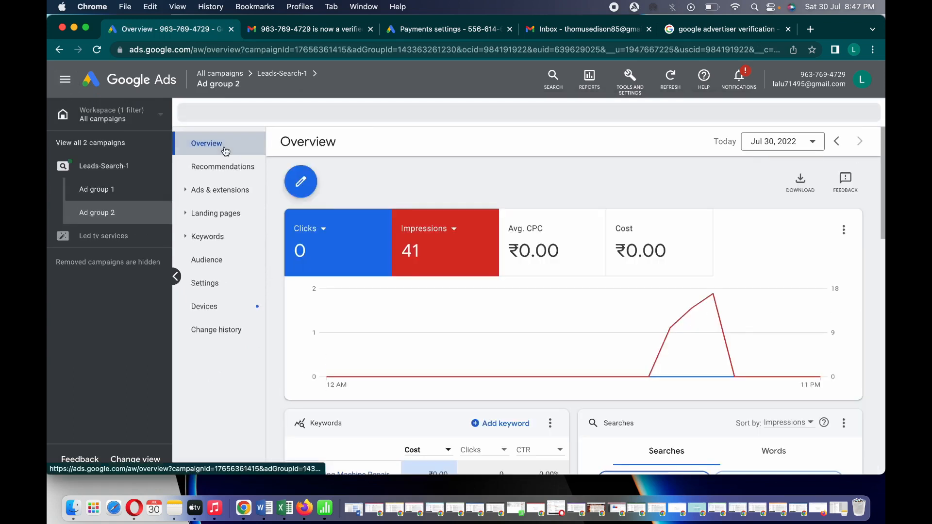
click(201, 239)
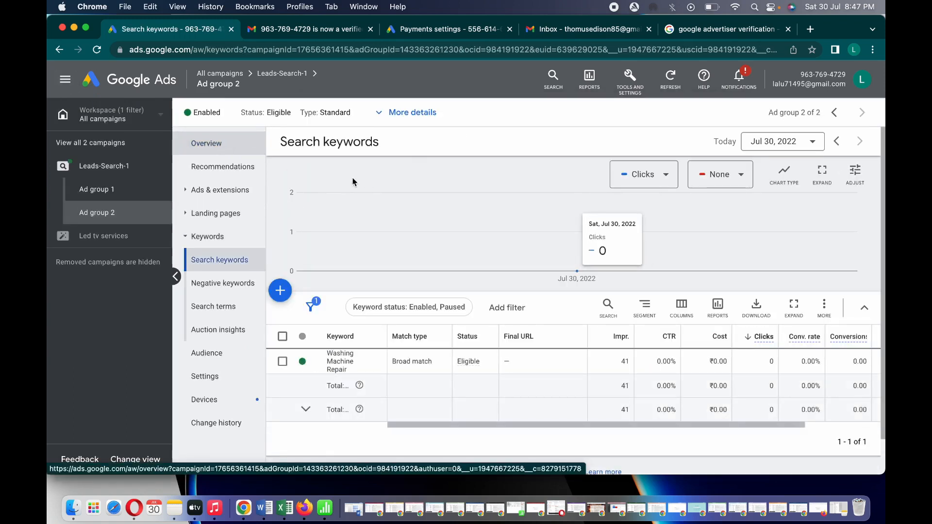
click(222, 192)
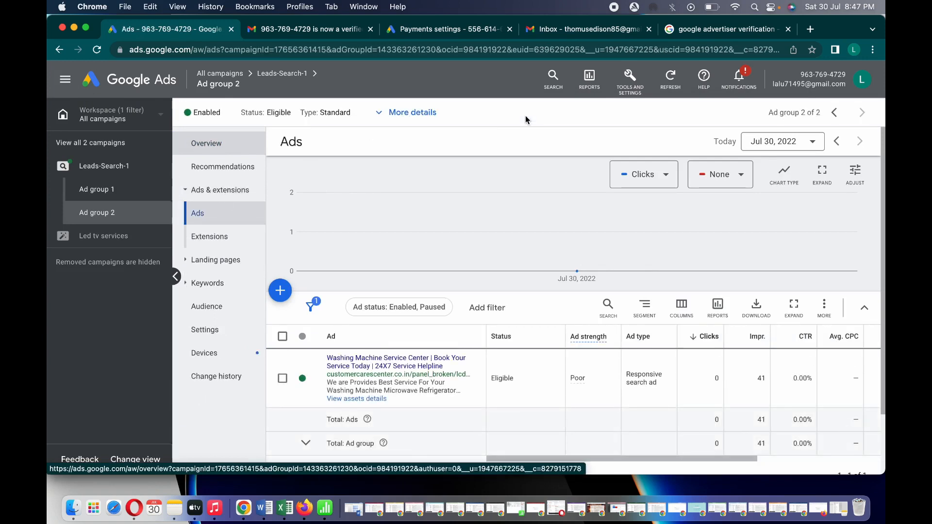